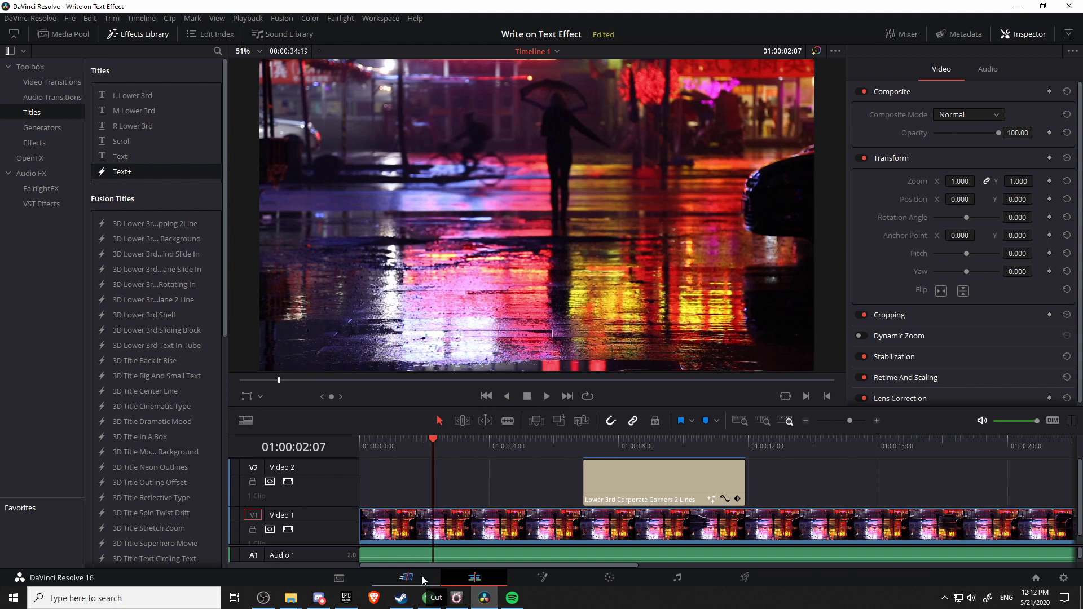
Place a Text+ title on Video 2 at the timeline start over the street clip, then select it.
scroll(161, 438, down, 2)
click(144, 33)
click(137, 34)
drag(157, 191, 388, 486)
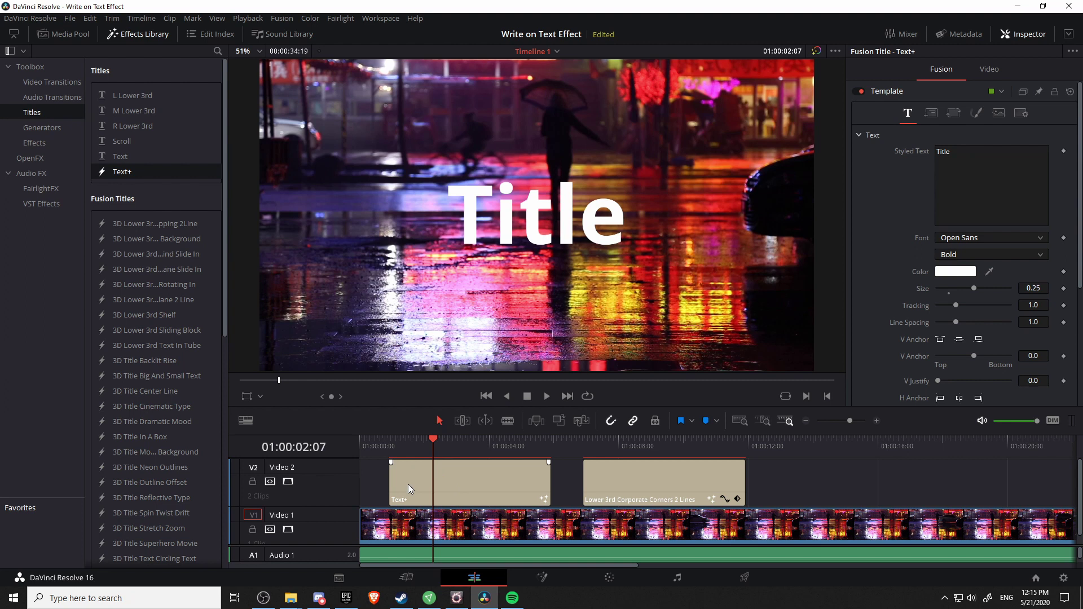
click(479, 489)
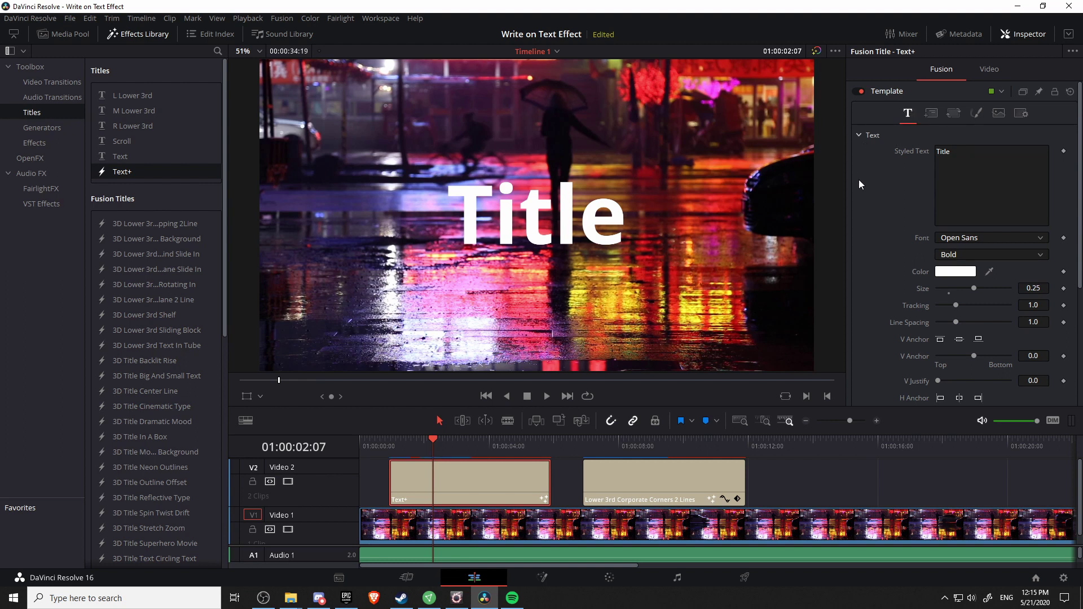
Scroll the Inspector's Text section down to show Write On and Advanced Controls.
scroll(878, 179, down, 4)
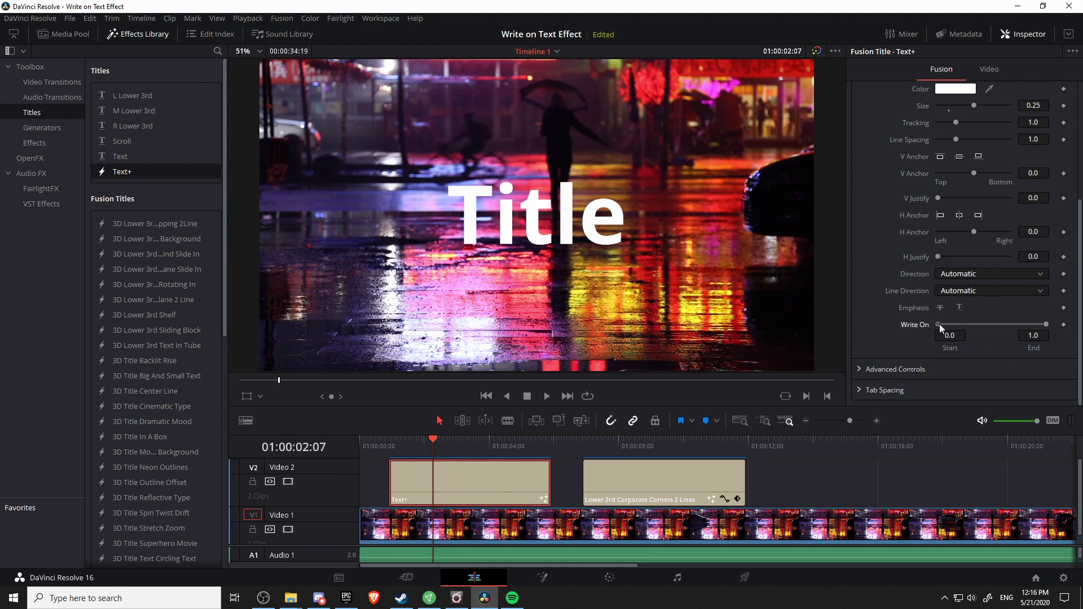
drag(948, 324, 1008, 324)
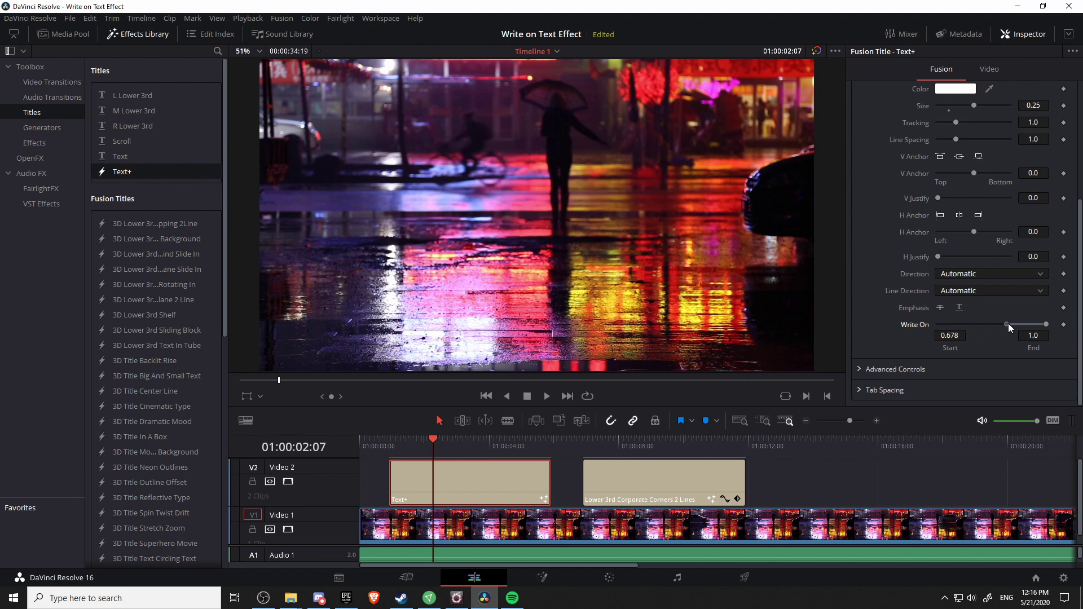
drag(1007, 323, 938, 324)
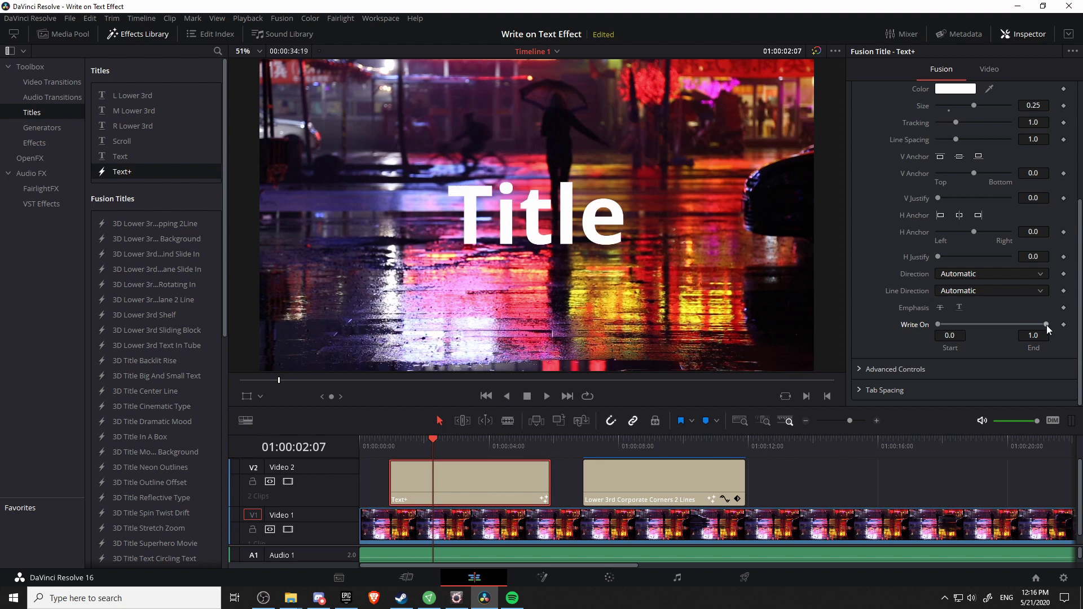
drag(1047, 328, 918, 336)
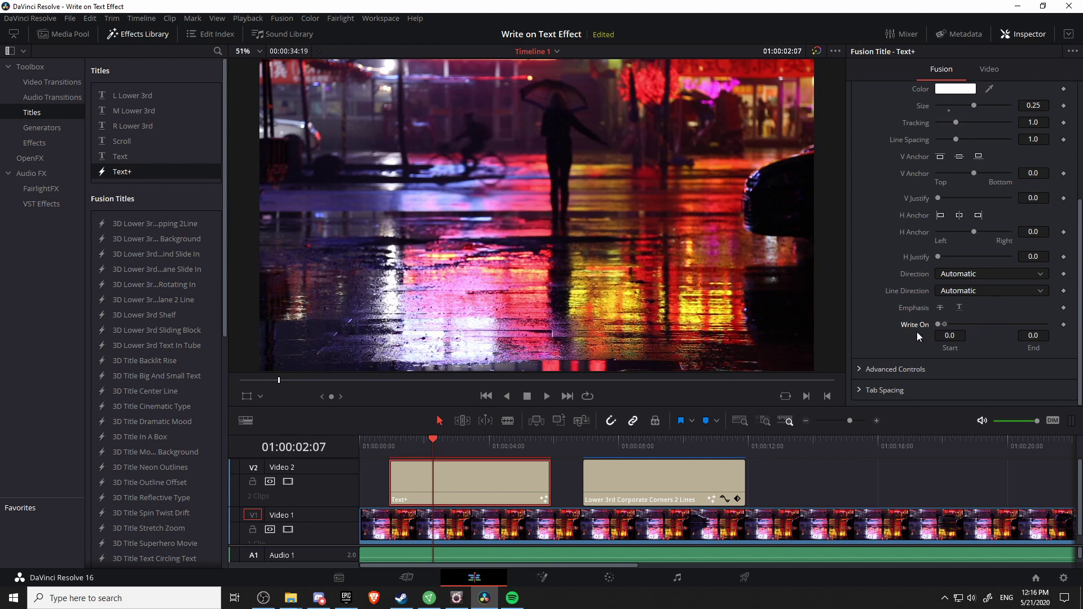
double_click(945, 323)
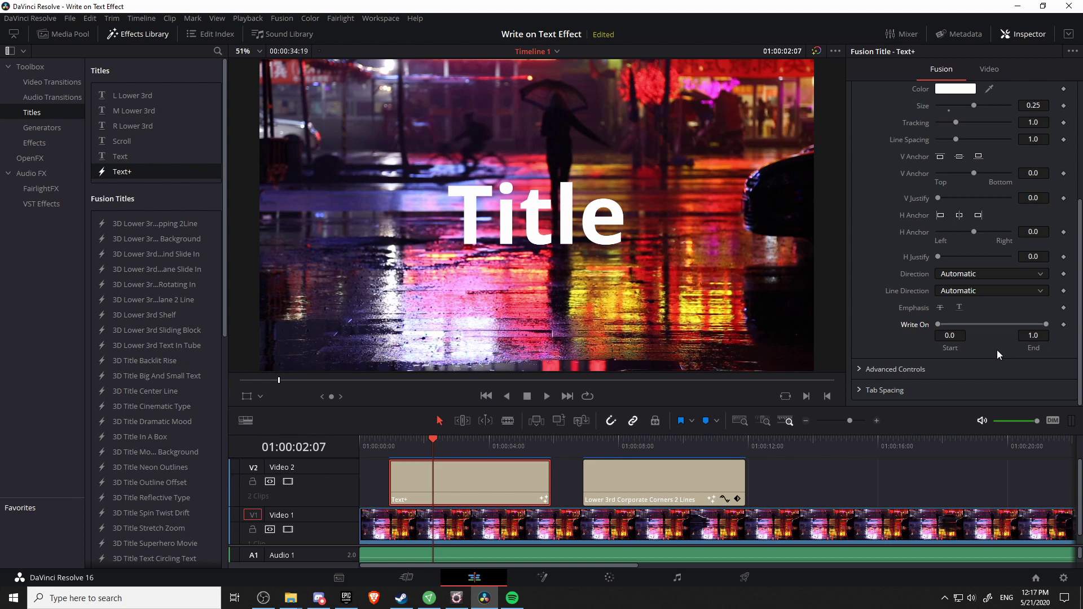
At 01:00:00:23, add a Write On keyframe with End set to 0.0, hiding the title.
drag(422, 441, 394, 450)
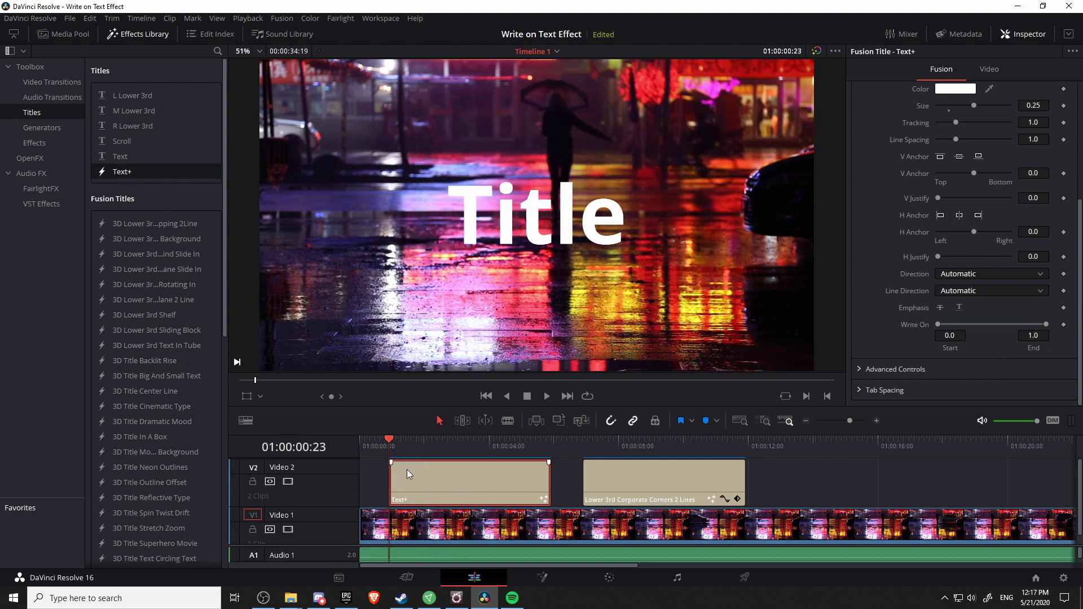
click(1063, 325)
drag(1046, 326, 937, 333)
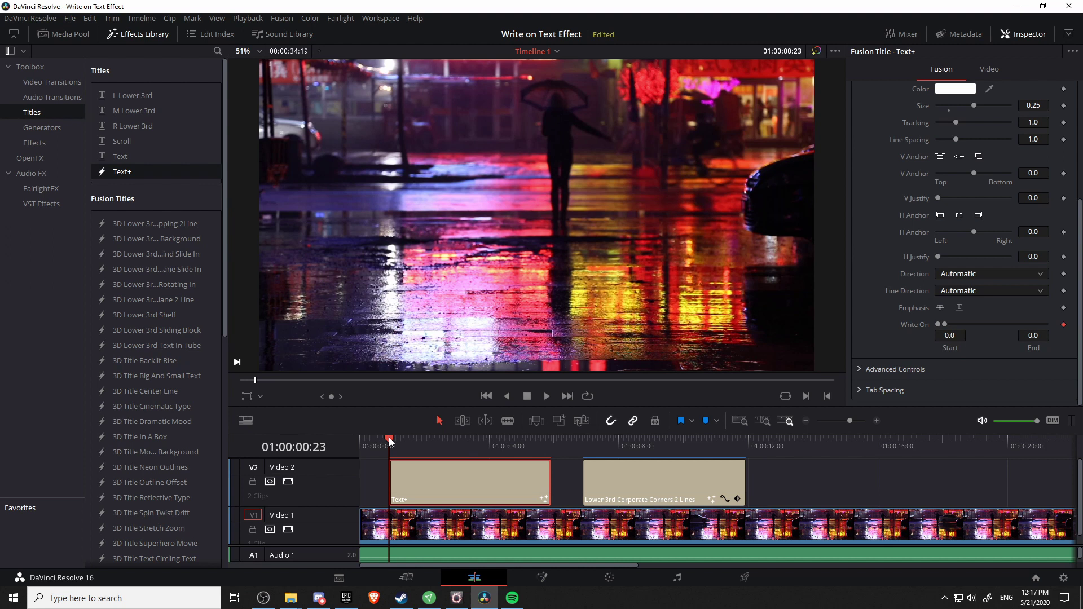
At 01:00:01:16, return the Write On End to 1.0, creating a second keyframe.
drag(390, 439, 412, 440)
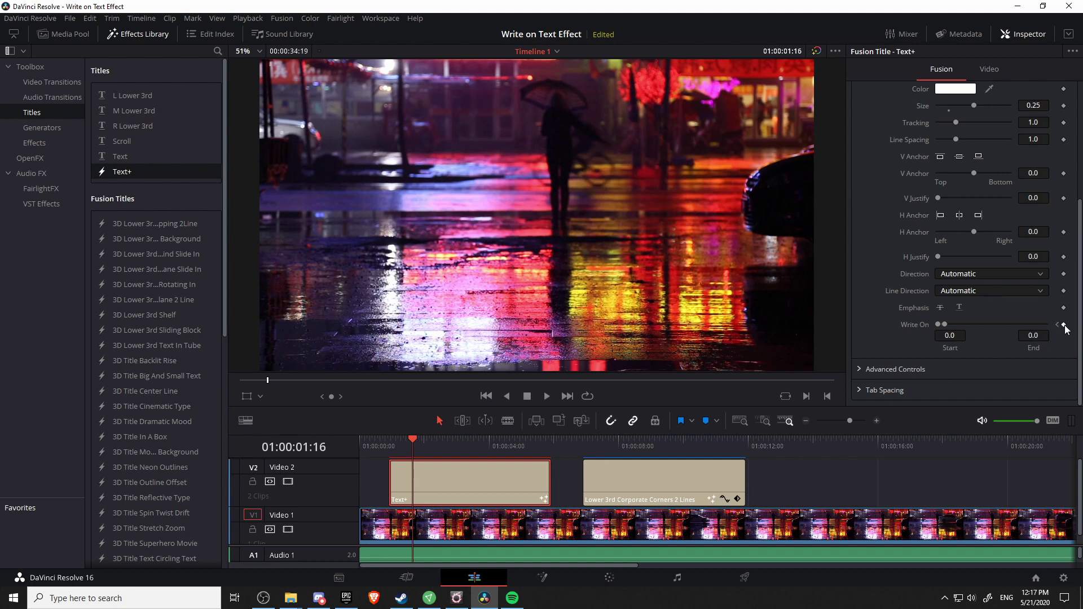
click(946, 325)
drag(945, 324, 1055, 322)
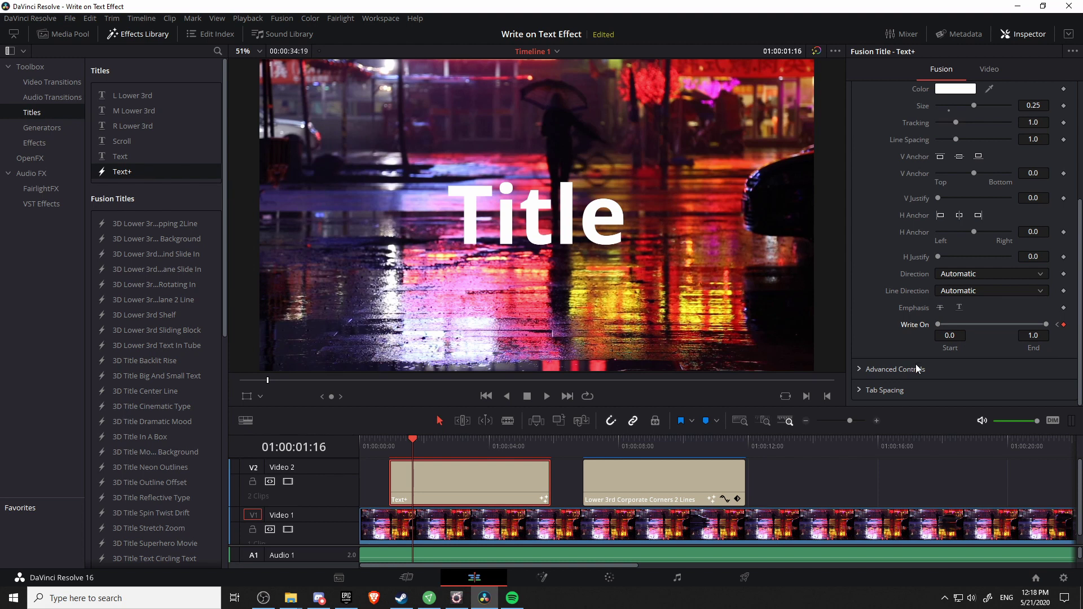
Play the write-on animation from the first keyframe, stopping once 'Title' is fully written.
key([)
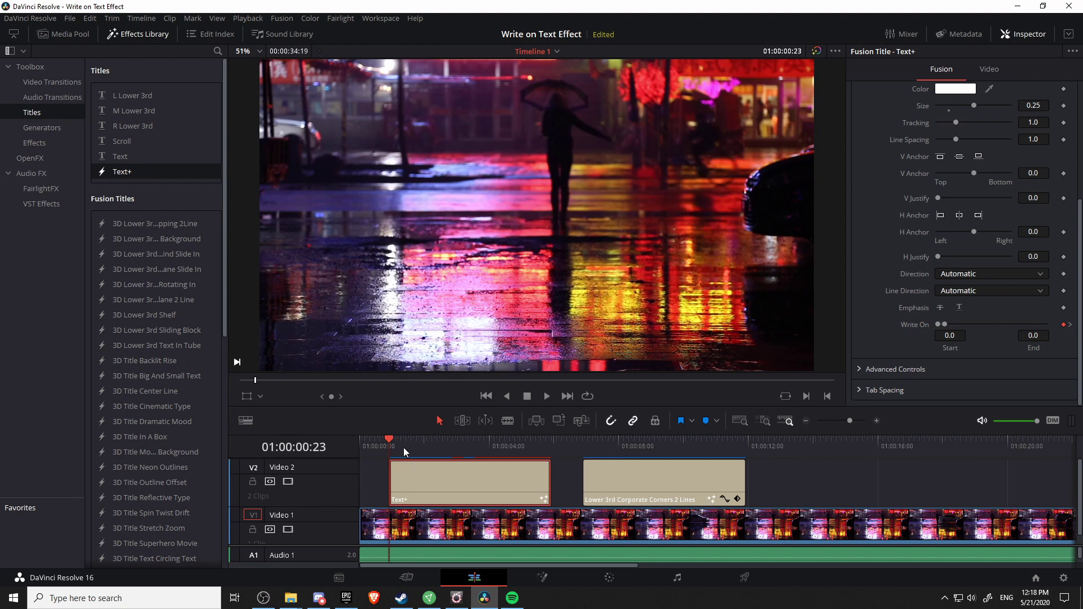
key(space)
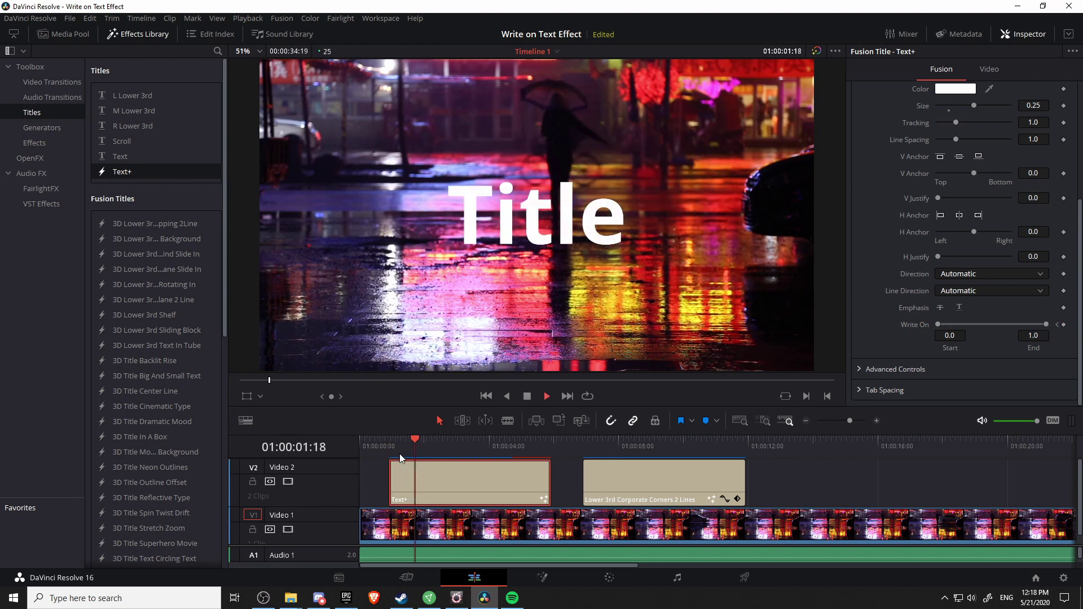
click(394, 445)
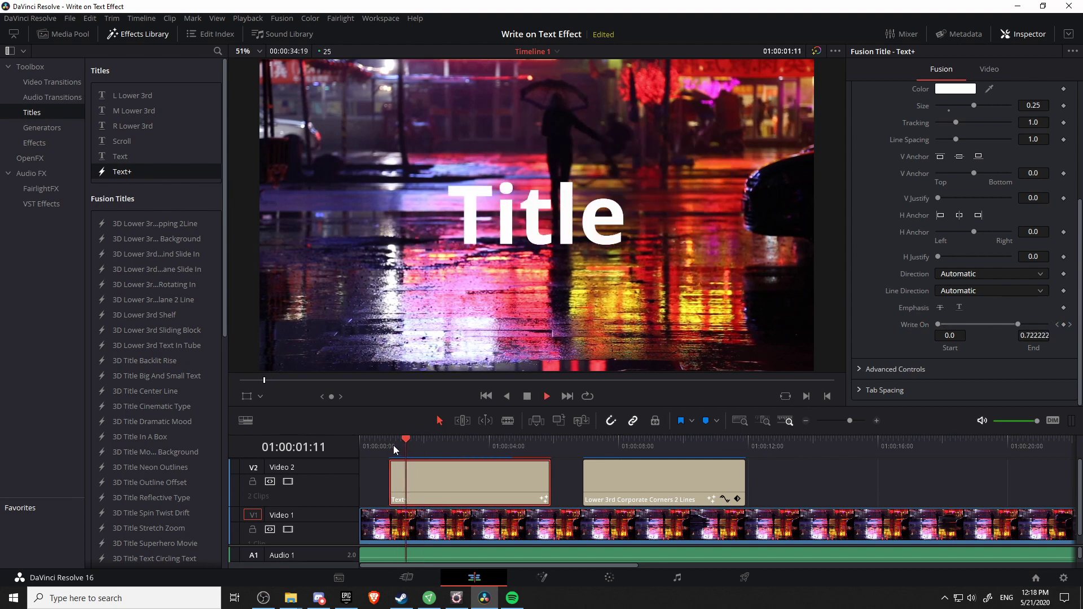
key(space)
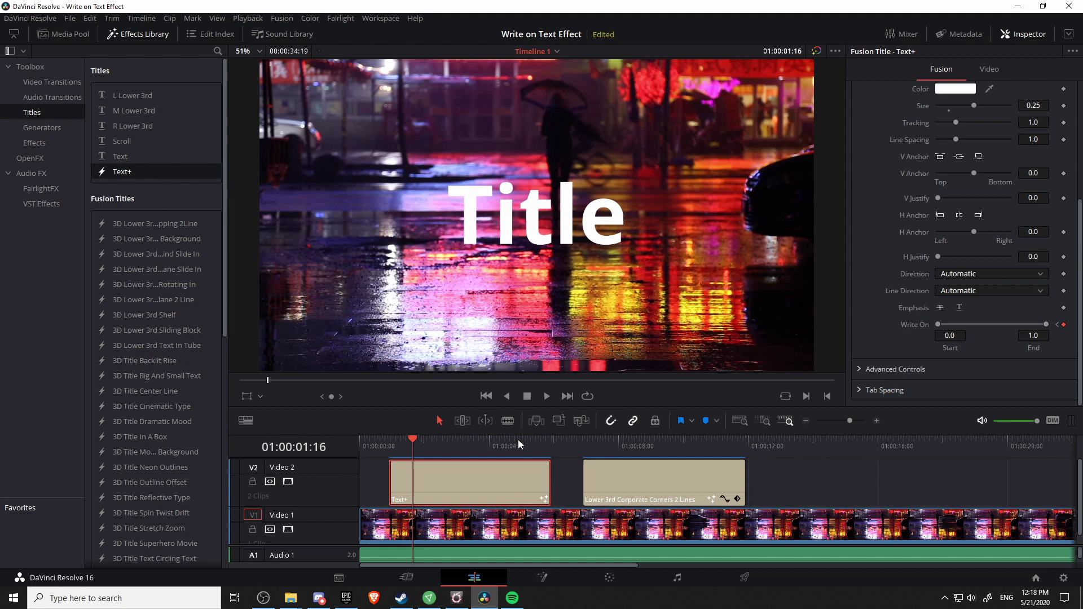
On the Cut page, select the Text+ title clip with the playhead at 01:00:05:00.
click(406, 578)
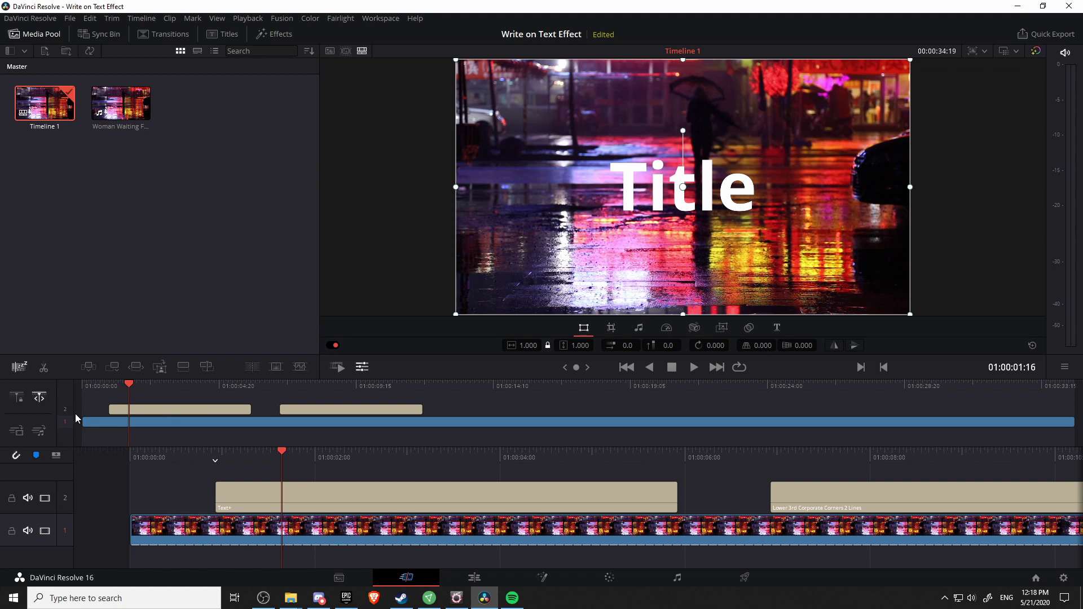
click(236, 386)
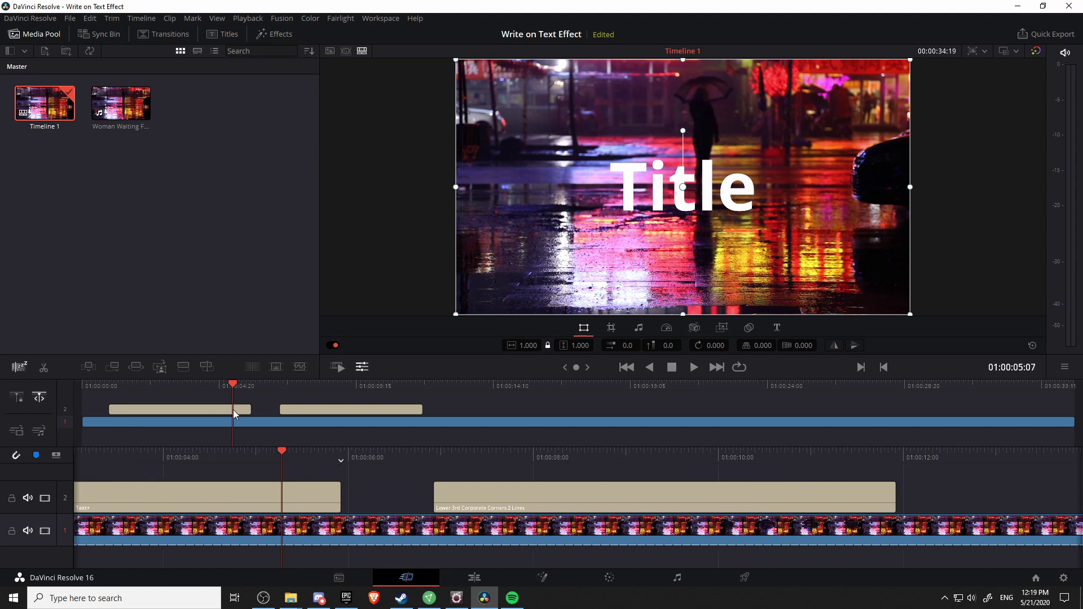
click(223, 410)
click(225, 387)
drag(225, 385, 226, 386)
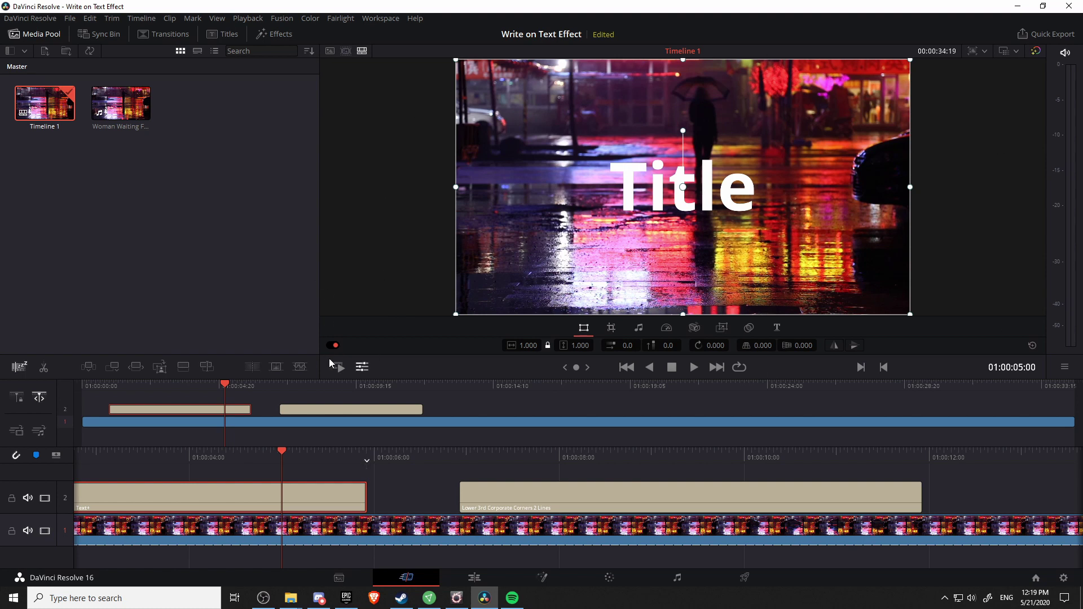
Show the viewer's clip adjustment controls and bring up the title's text controls.
click(362, 369)
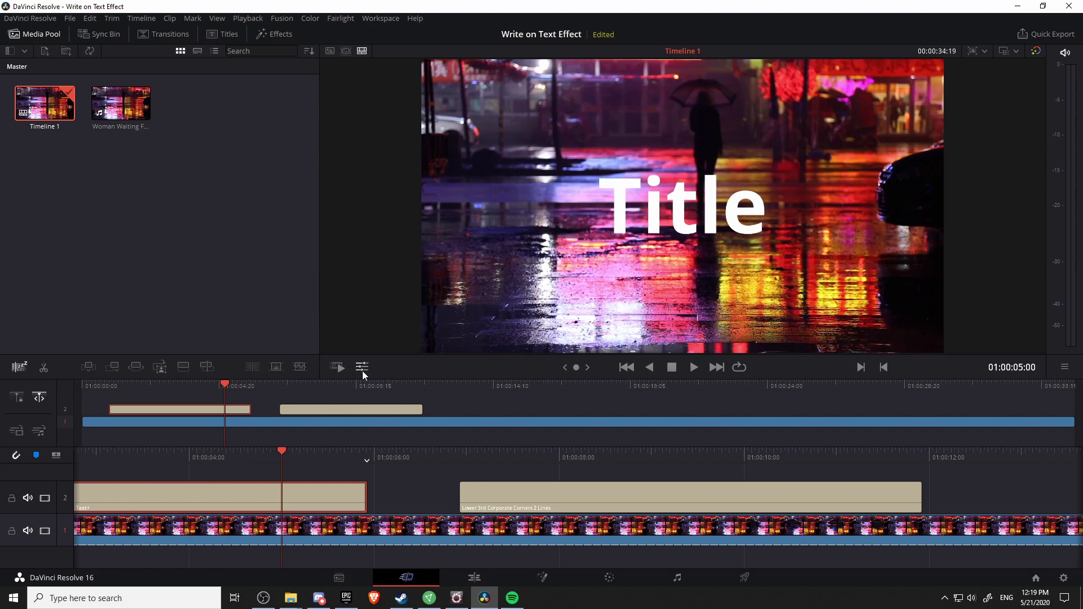
click(362, 369)
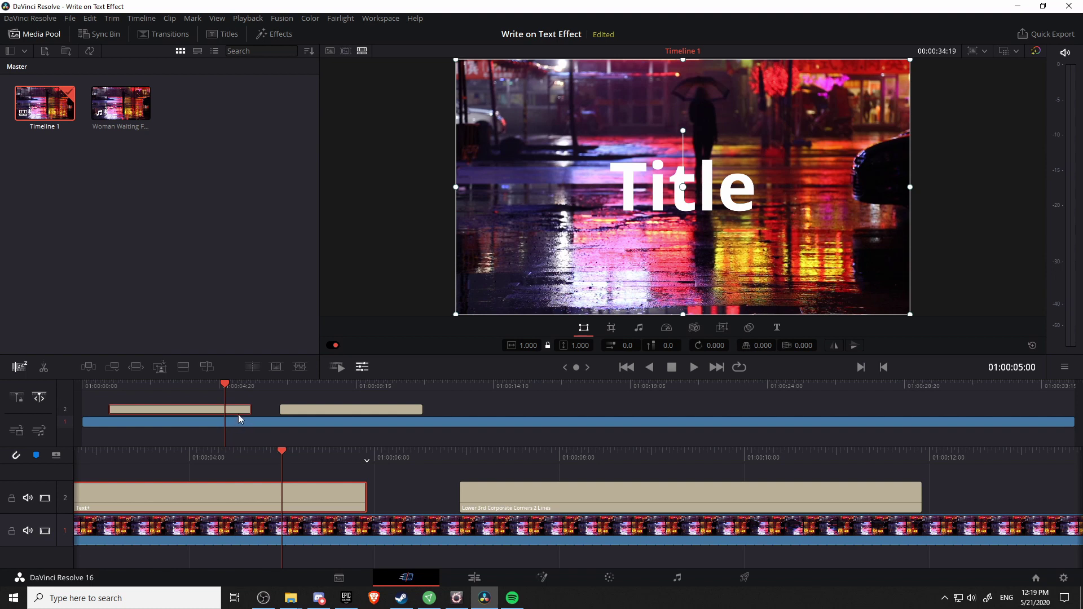
click(777, 327)
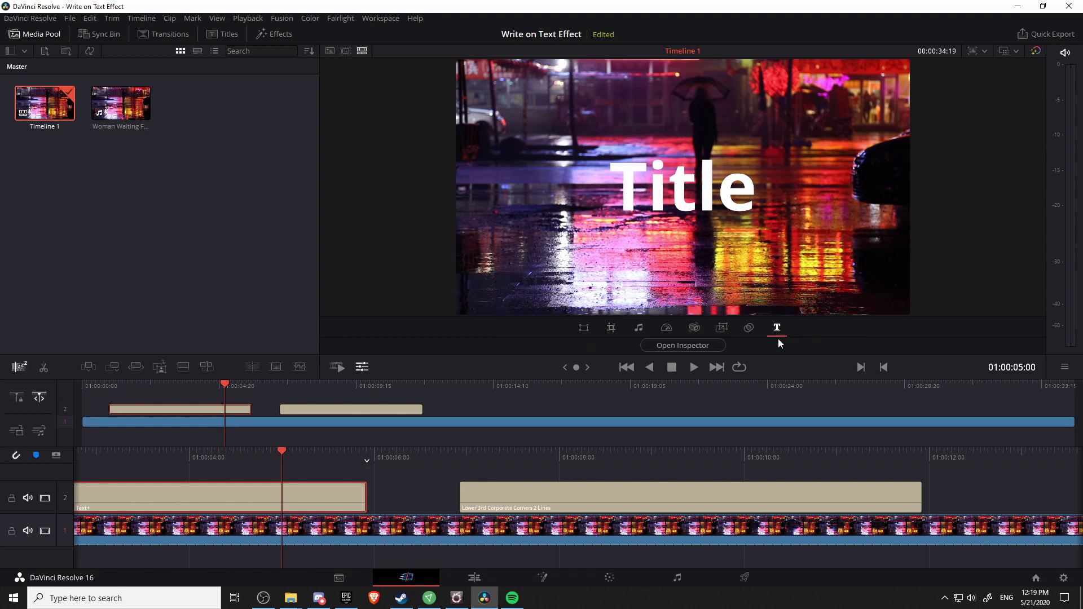
In the title's full settings, add a Write On keyframe near the clip's end with End at 1.0.
click(703, 349)
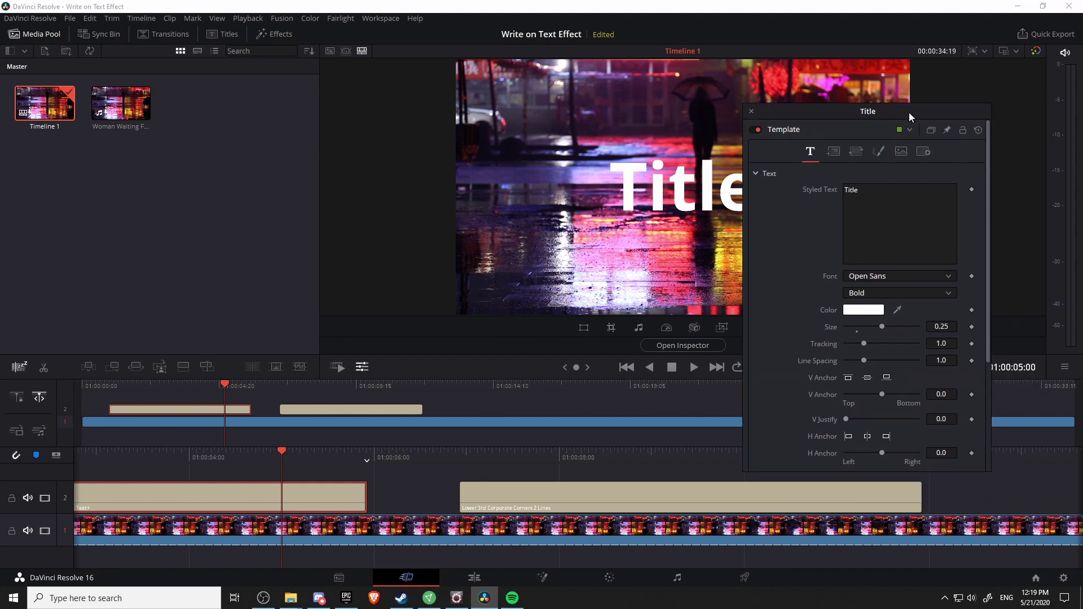
drag(909, 113, 916, 104)
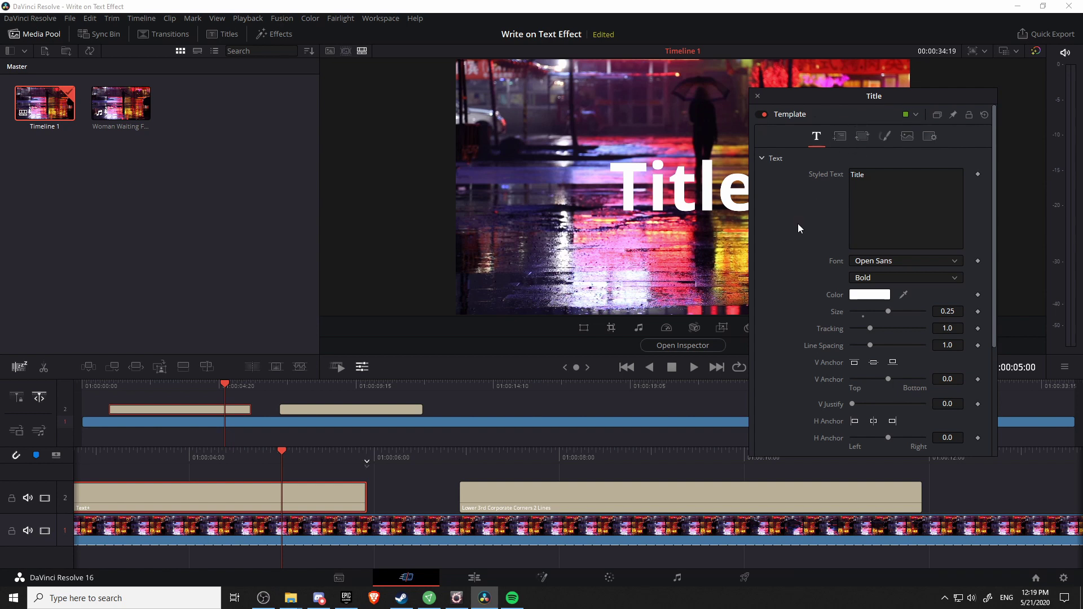
drag(993, 146, 986, 259)
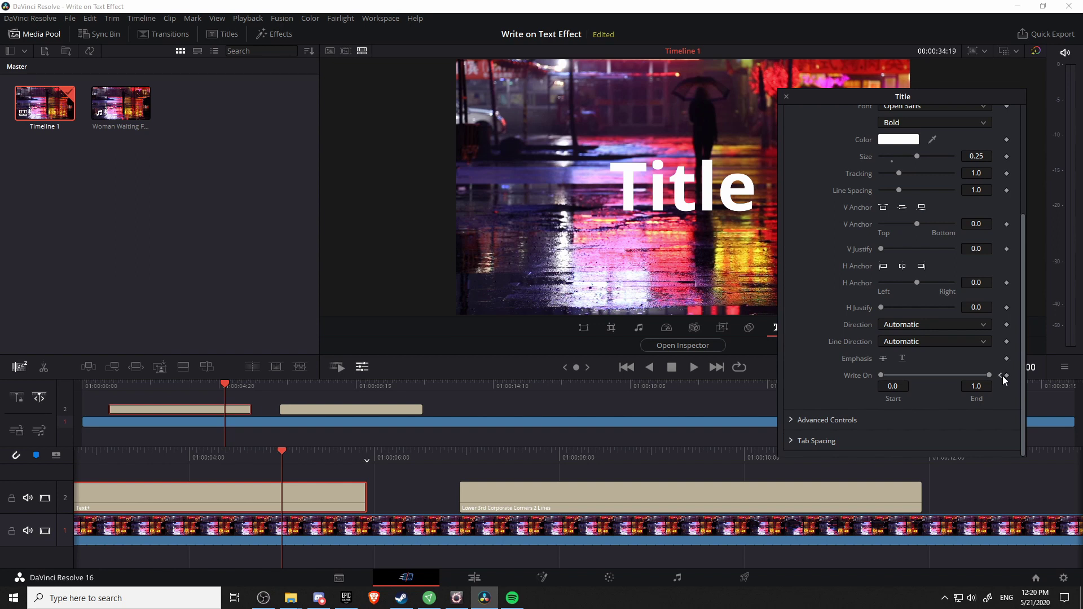
click(1005, 376)
key(Tab)
click(229, 386)
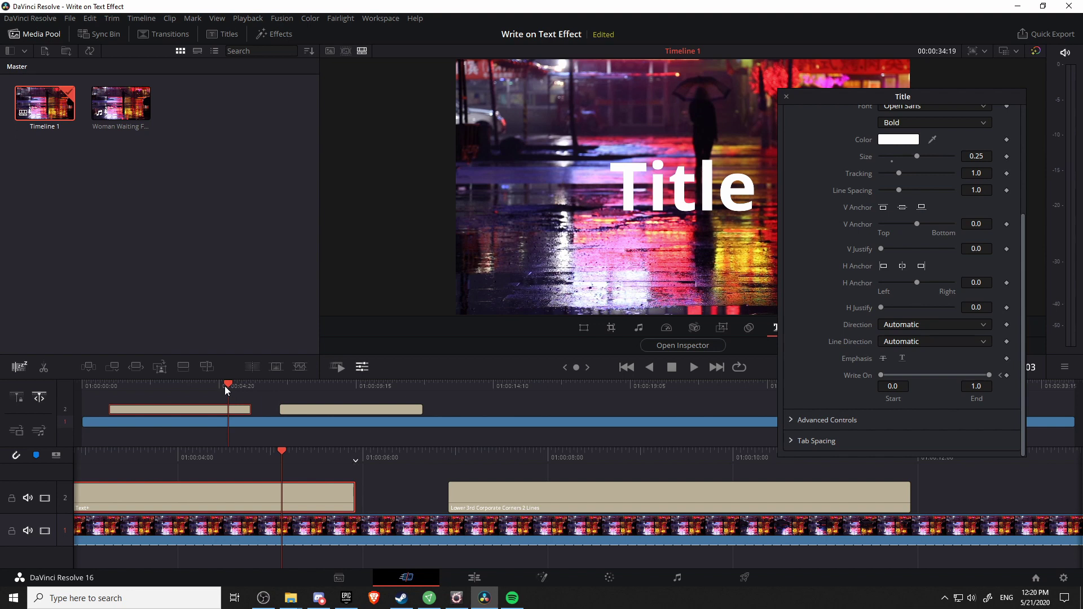
Trim the Text+ clip's end about 1 second 7 frames earlier and check it at 01:00:04:03.
drag(844, 96, 880, 118)
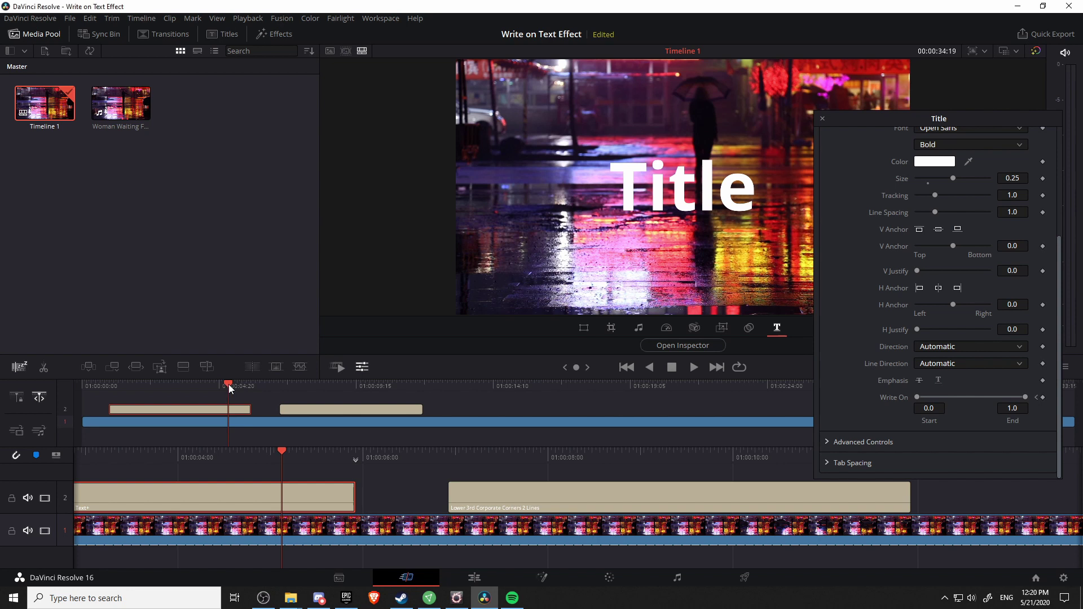
key(Left)
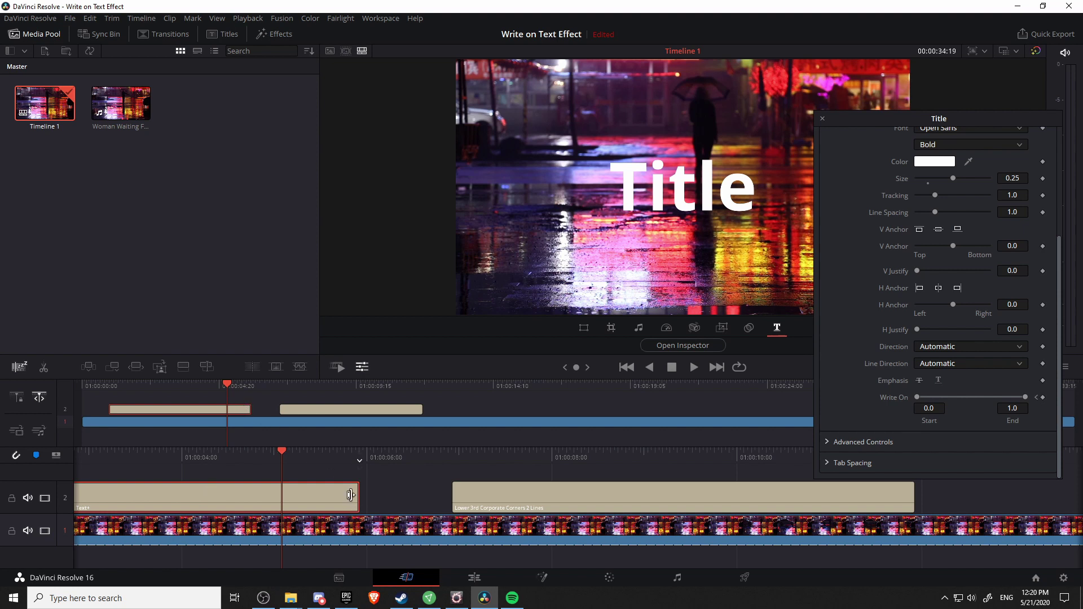
drag(351, 495, 240, 492)
click(200, 389)
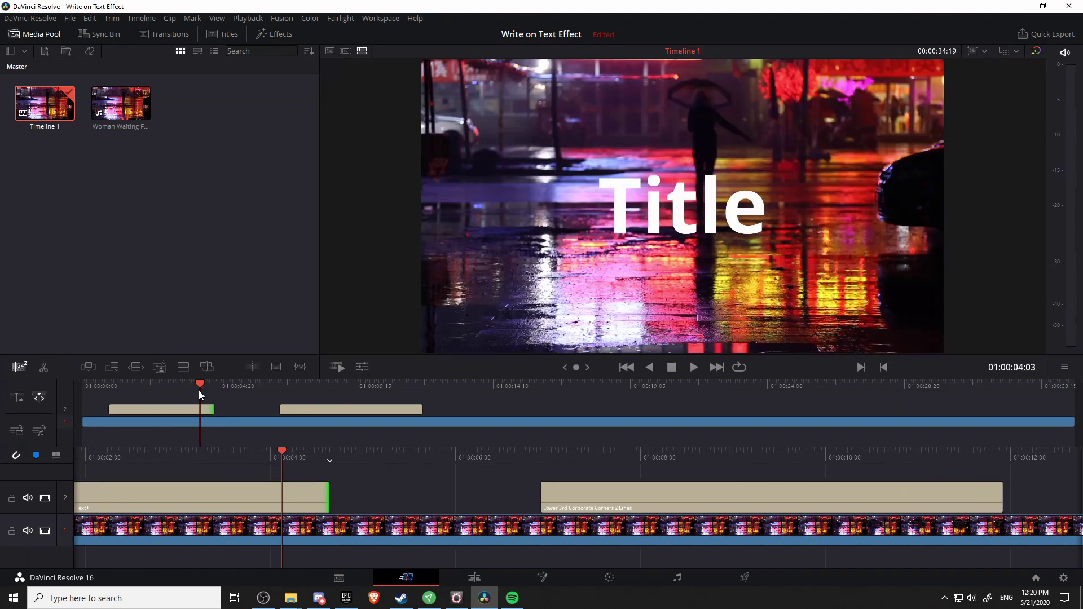
Select the trimmed title clip, open its Title settings and set a Write On keyframe.
click(309, 490)
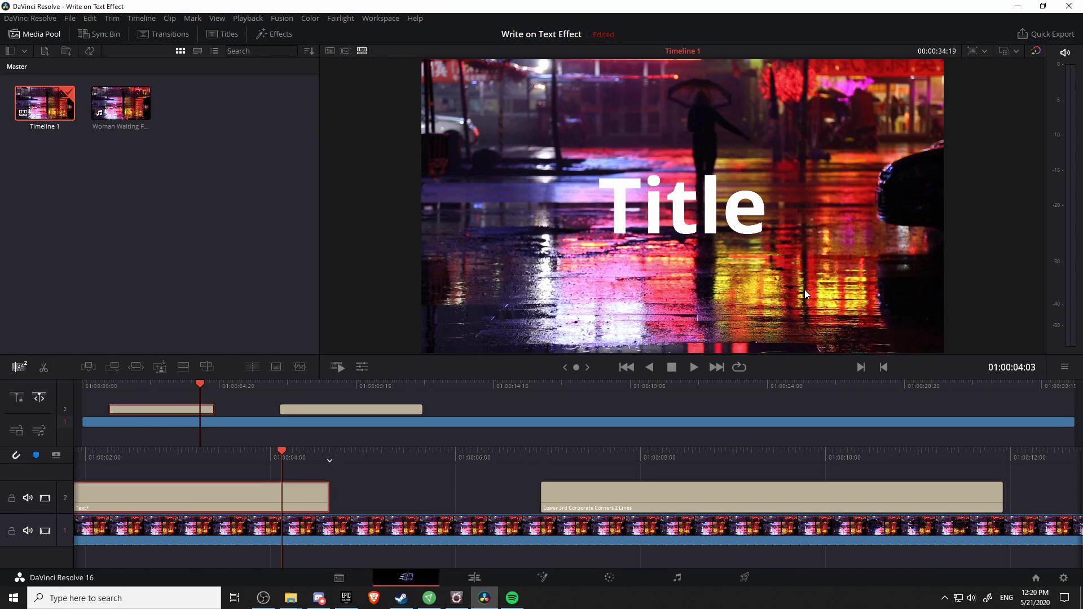
click(362, 367)
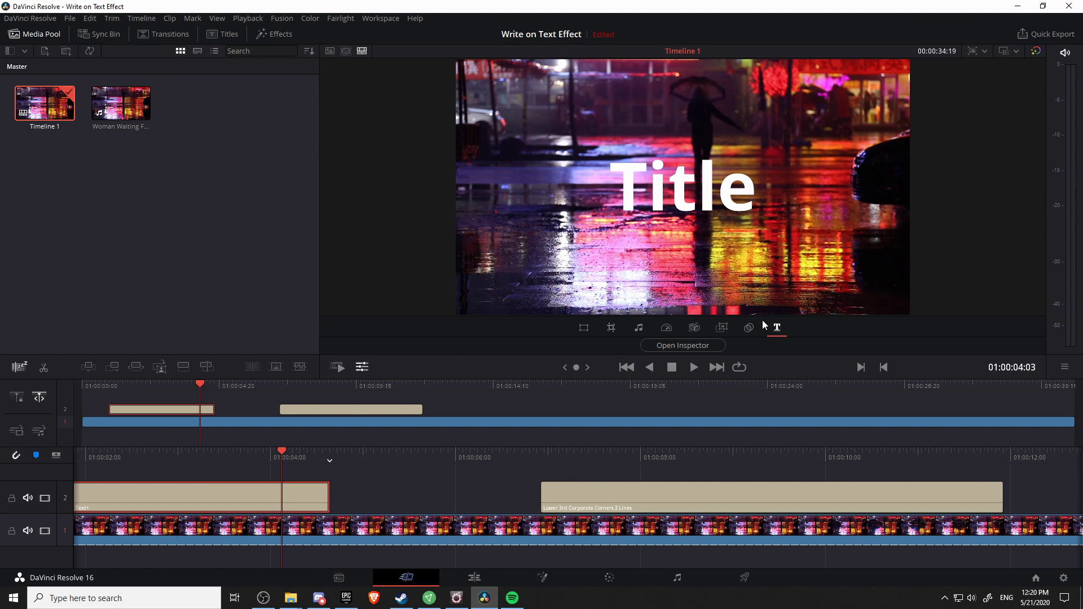
click(709, 347)
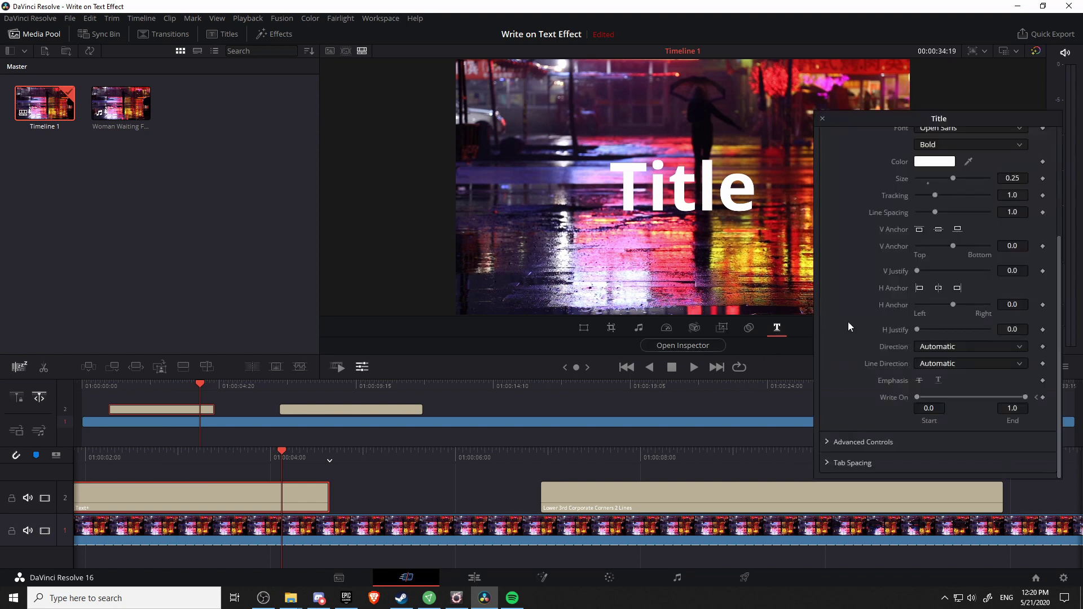
drag(979, 119, 984, 97)
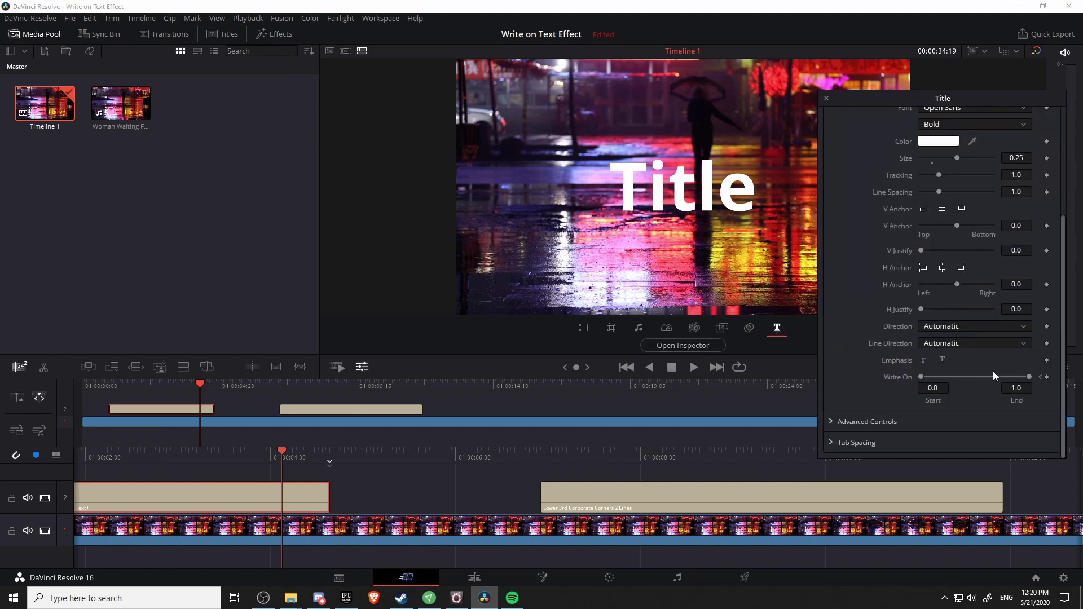
click(1046, 377)
Later in the clip, set Write On Start to 1.0, then return near the clip start.
drag(205, 387, 214, 386)
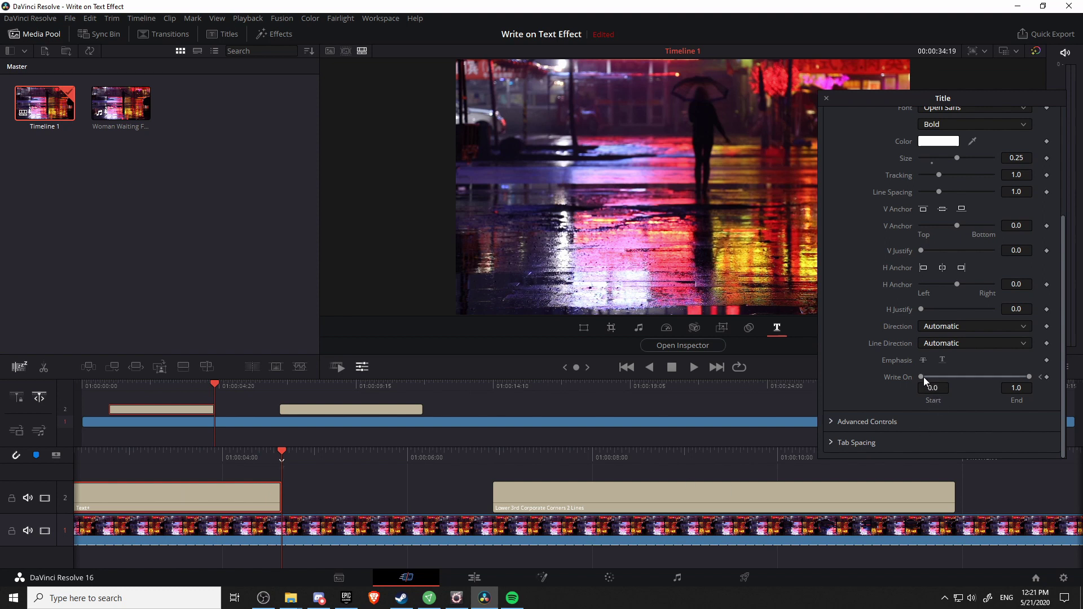
drag(922, 377, 1024, 378)
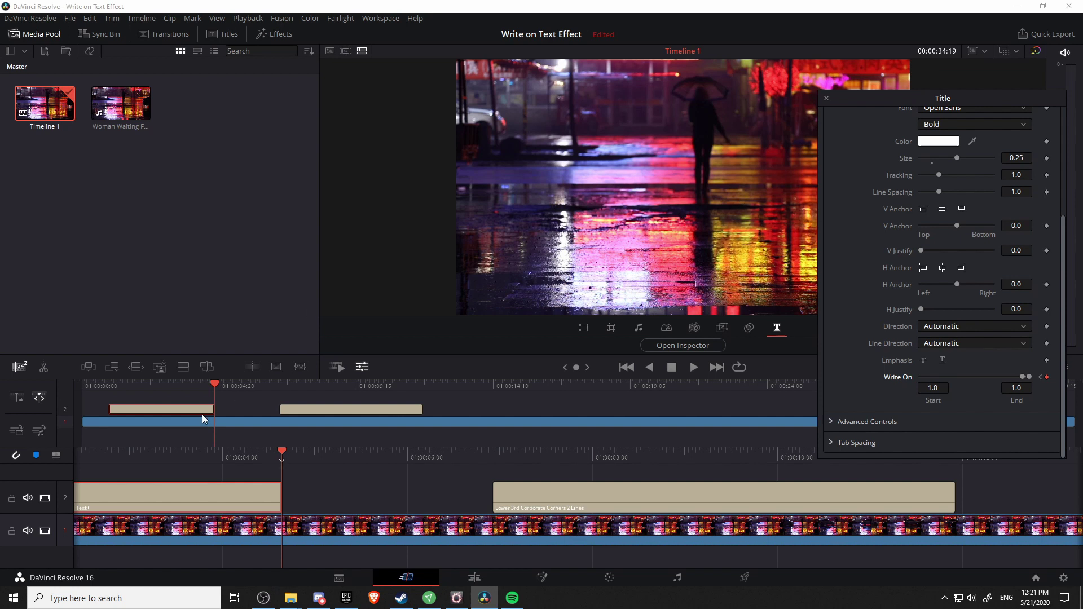
click(195, 391)
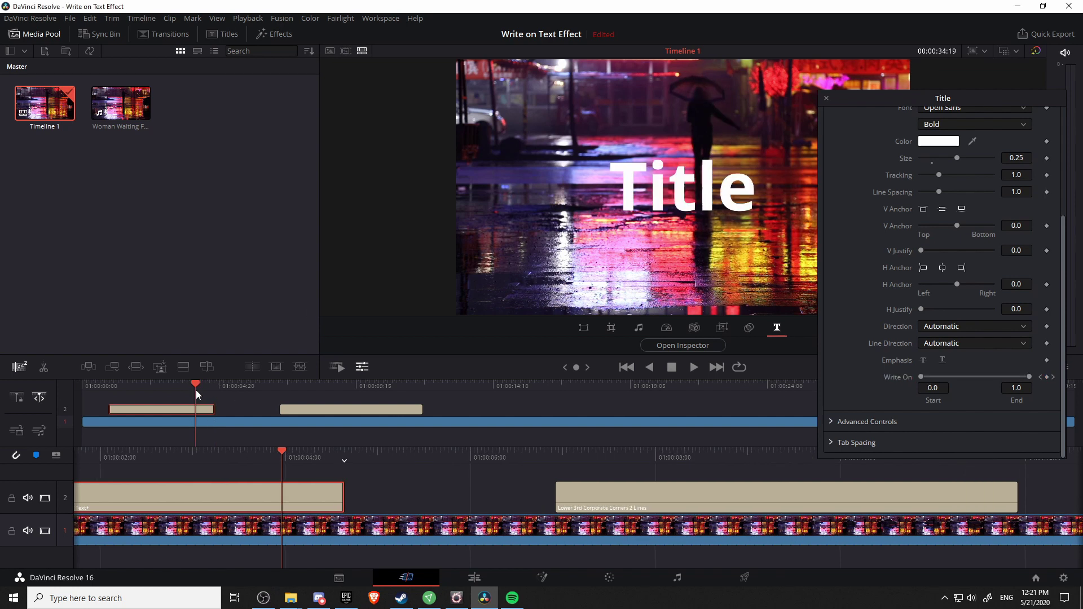
Preview the write-on animation, then close the Title settings panel.
click(685, 342)
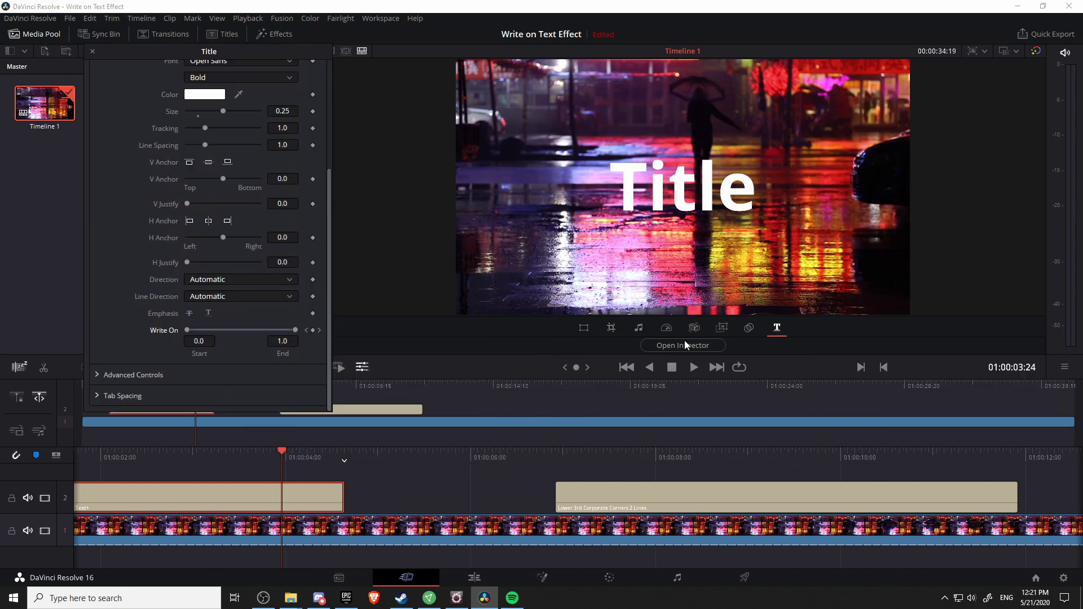
click(694, 369)
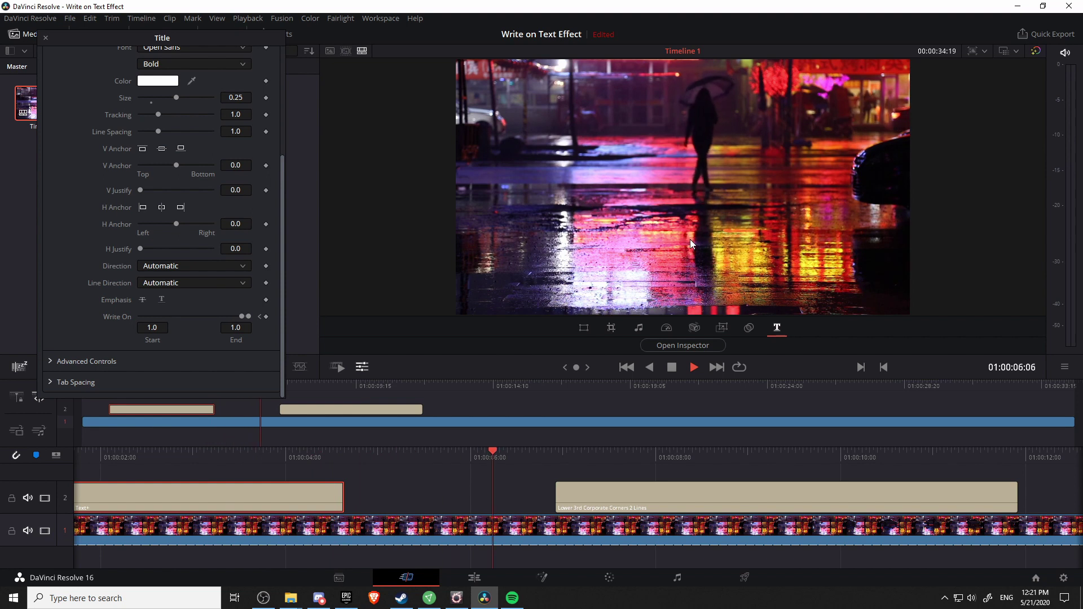
click(694, 367)
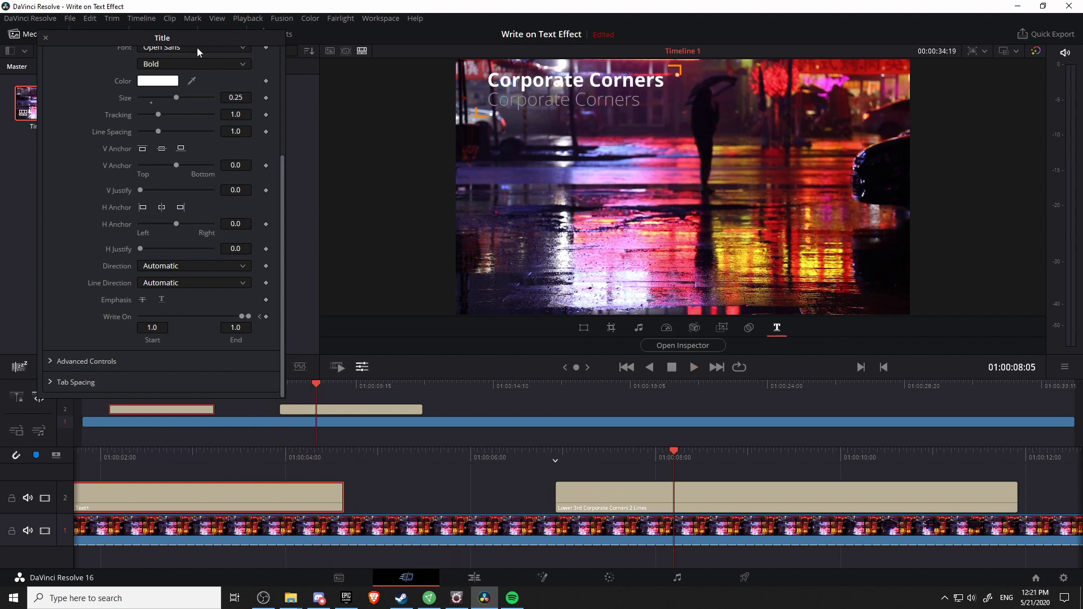
click(45, 37)
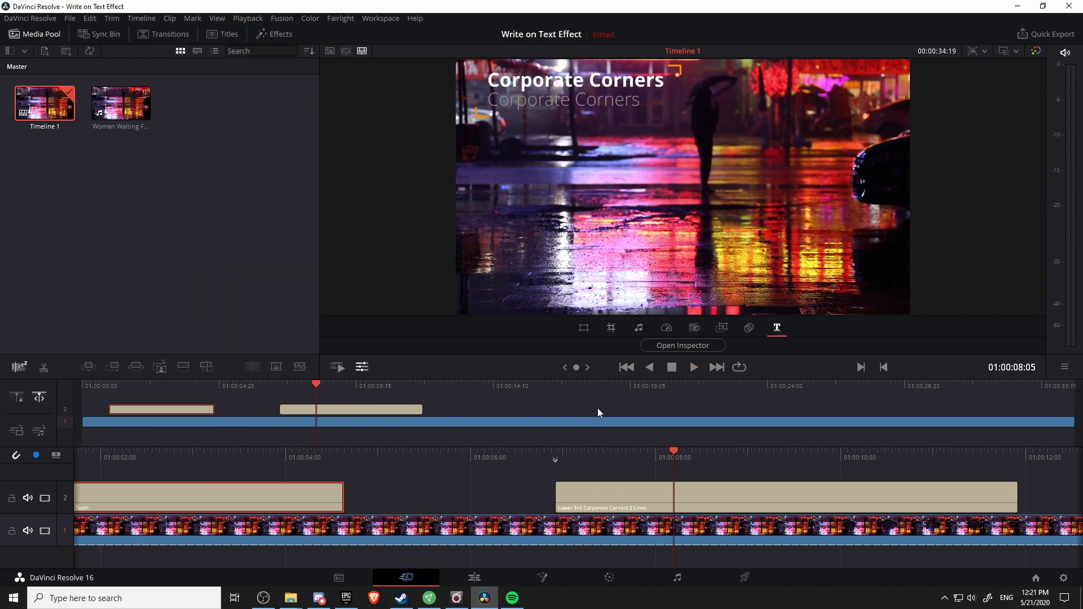
Park the playhead at 01:00:07:16 and select the Lower 3rd Corporate Corners clip.
click(622, 454)
click(663, 459)
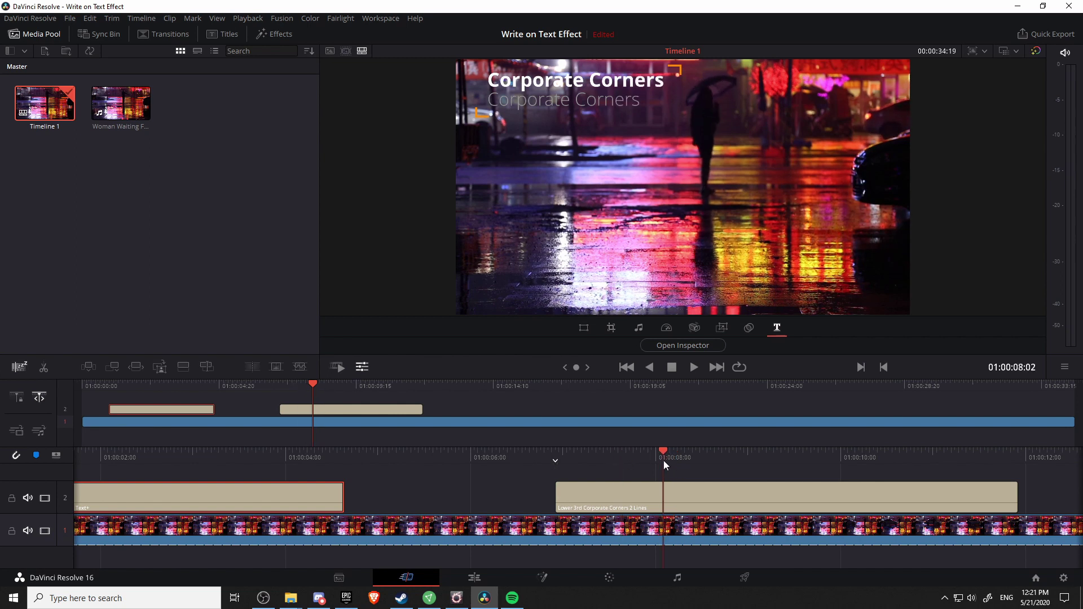
click(581, 500)
Switch to the Edit page and browse the Titles in the Effects Library.
click(475, 577)
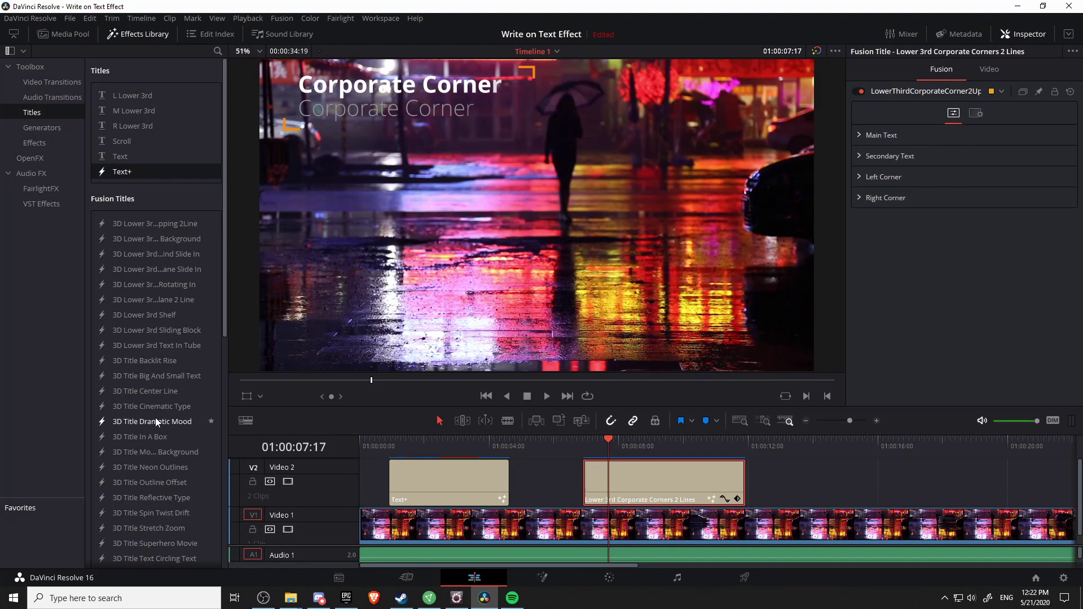
scroll(155, 422, down, 5)
scroll(155, 235, up, 5)
scroll(130, 226, down, 5)
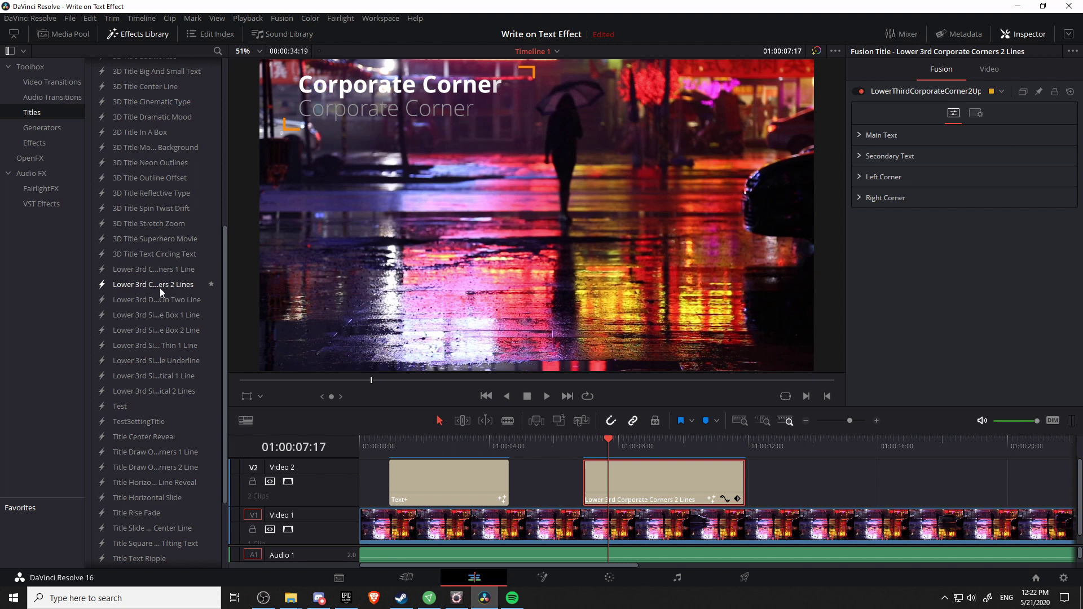
scroll(153, 286, up, 5)
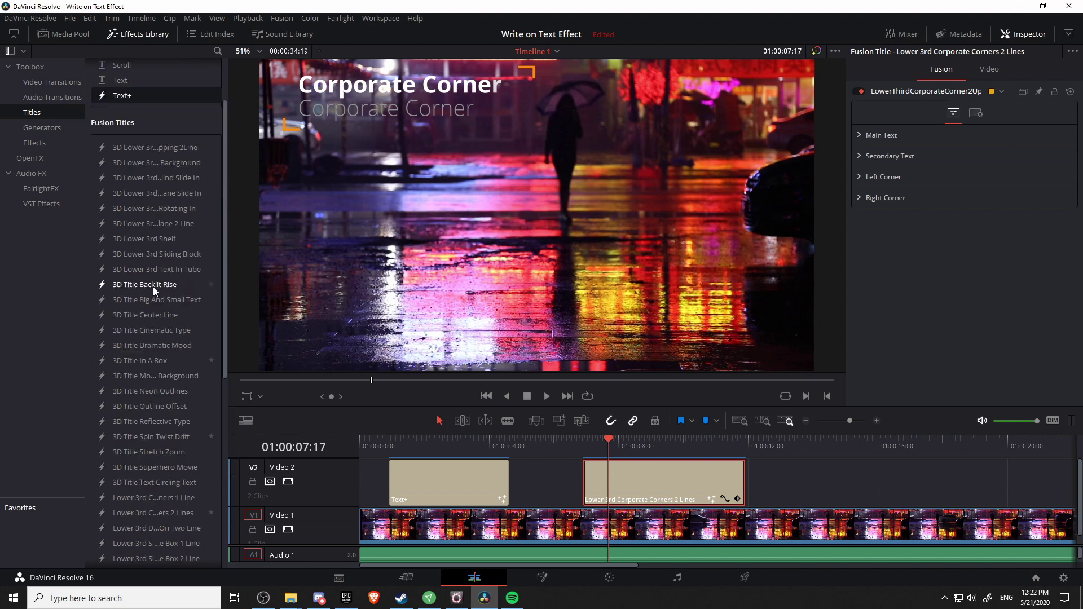
scroll(165, 186, up, 5)
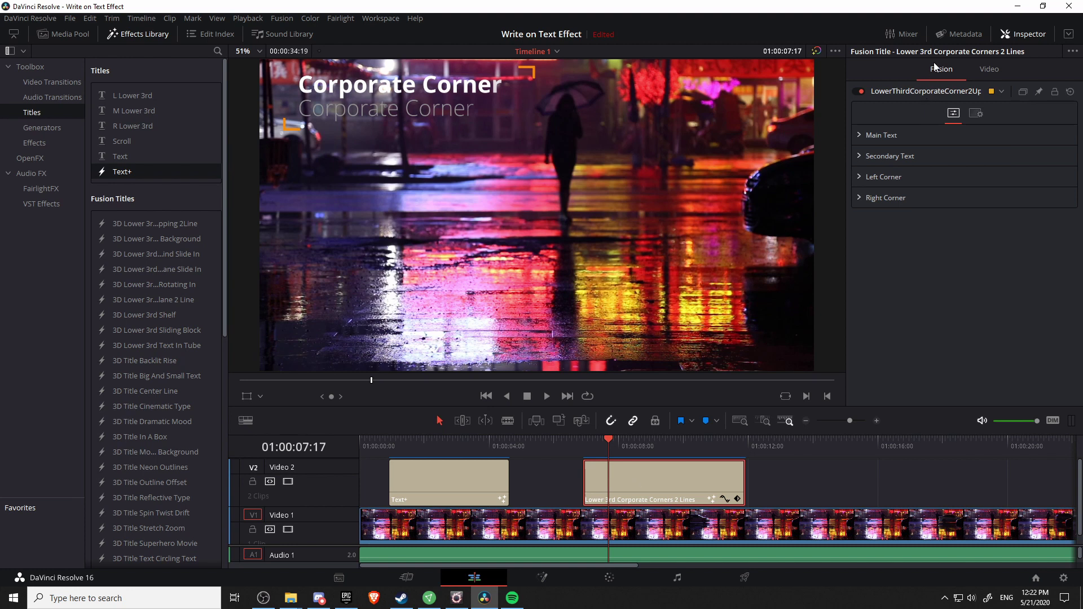
Review the Main Text settings: 'Corporate Corners' in Open Sans Bold, size 0.18.
click(858, 136)
scroll(880, 176, down, 5)
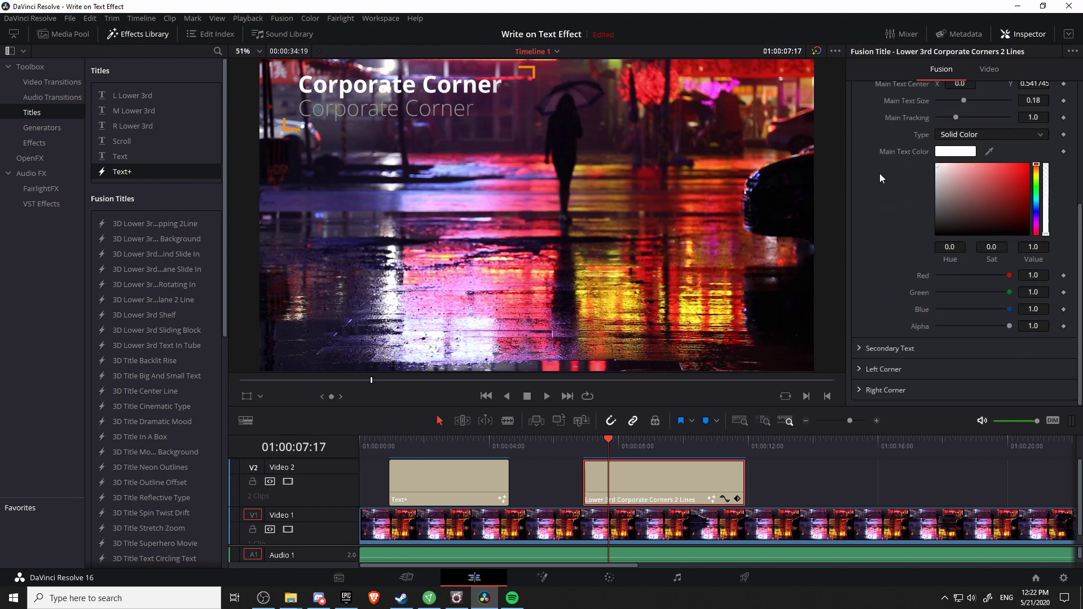
scroll(880, 178, up, 5)
click(864, 137)
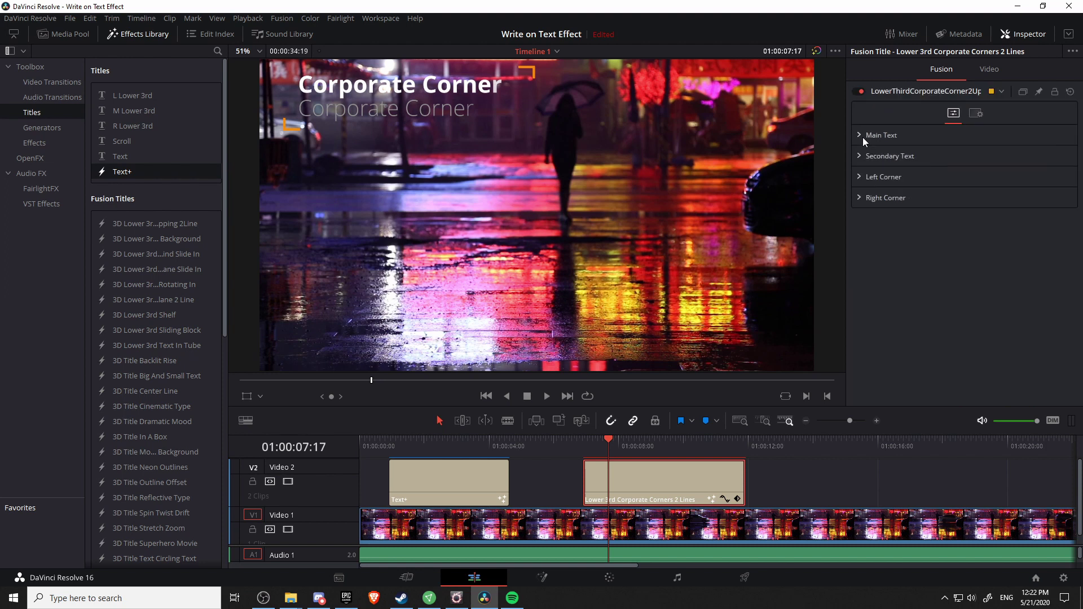
Review the Secondary Text settings, then return to the Main Text settings.
click(860, 156)
scroll(879, 191, down, 5)
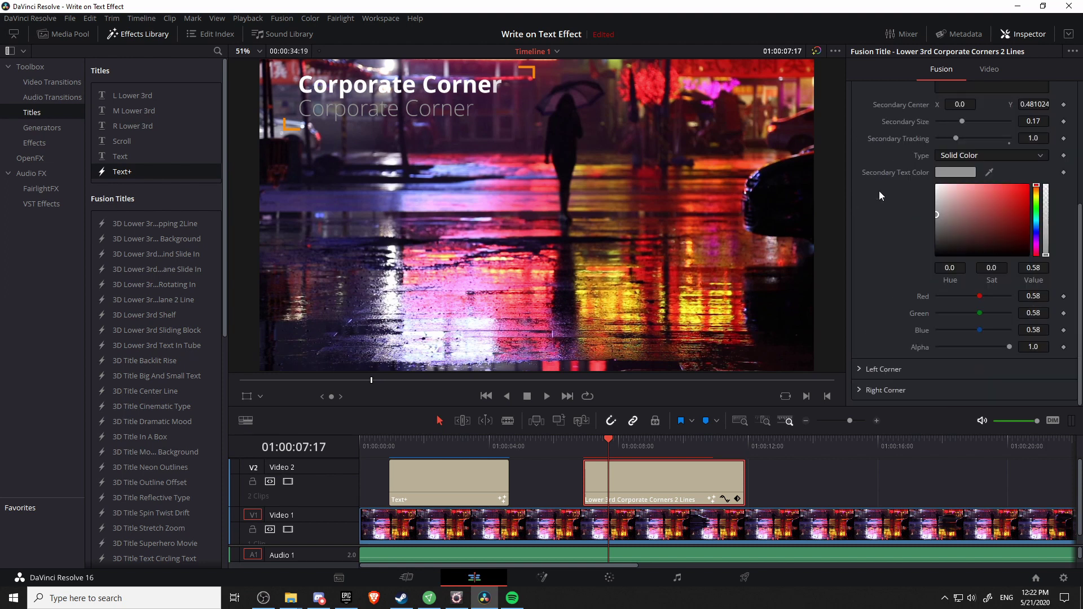
scroll(877, 192, up, 5)
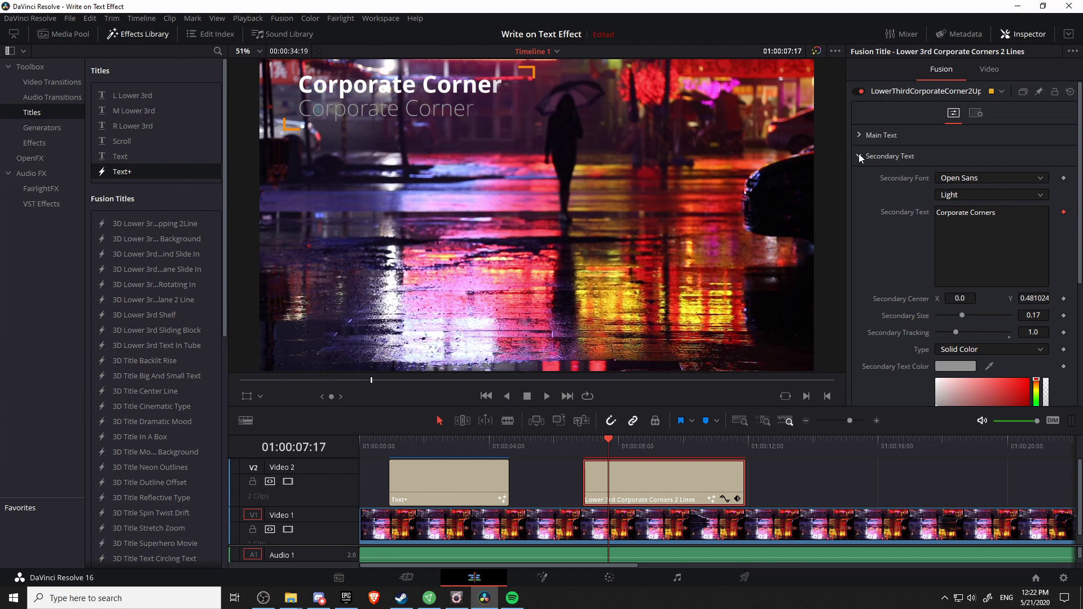
scroll(889, 238, down, 5)
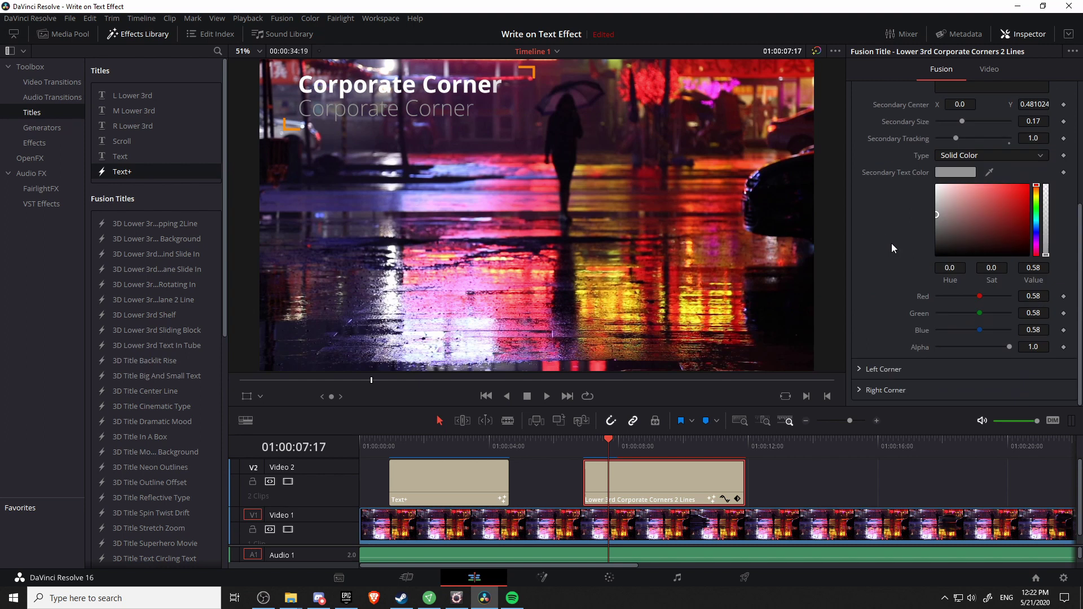
scroll(892, 240, up, 4)
scroll(878, 231, up, 2)
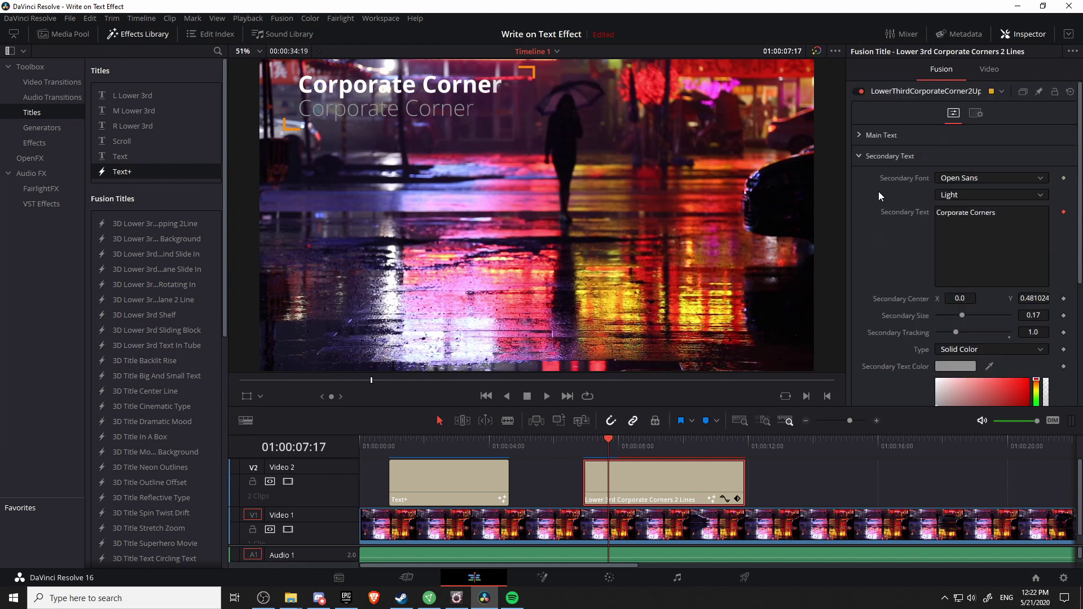
click(862, 155)
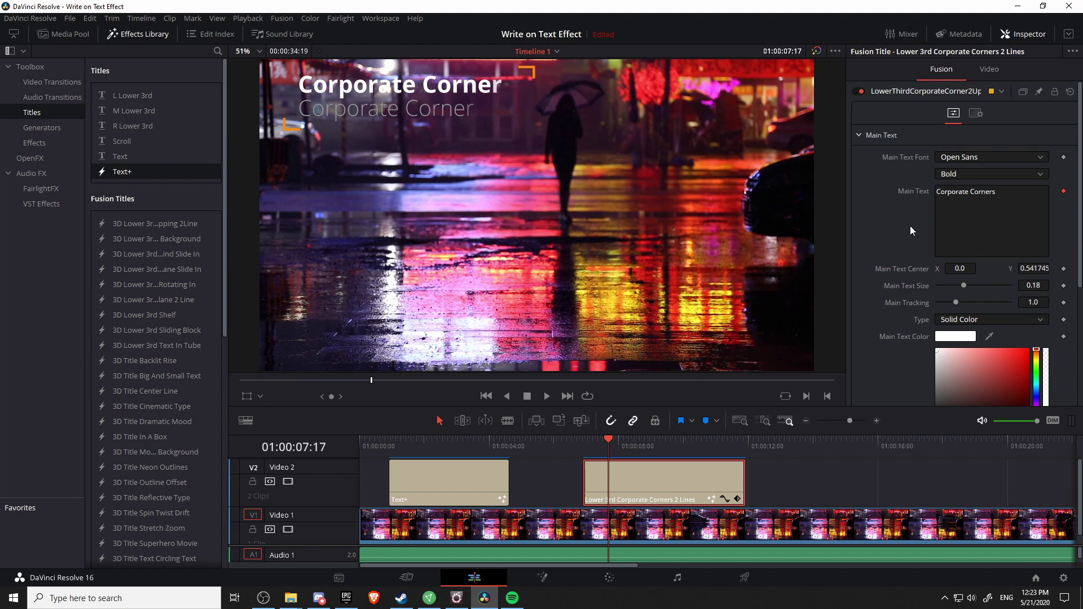
On the Fusion page, collapse the LowerThirdCorporateCorner2Up group and place it beside MediaOut1.
click(541, 581)
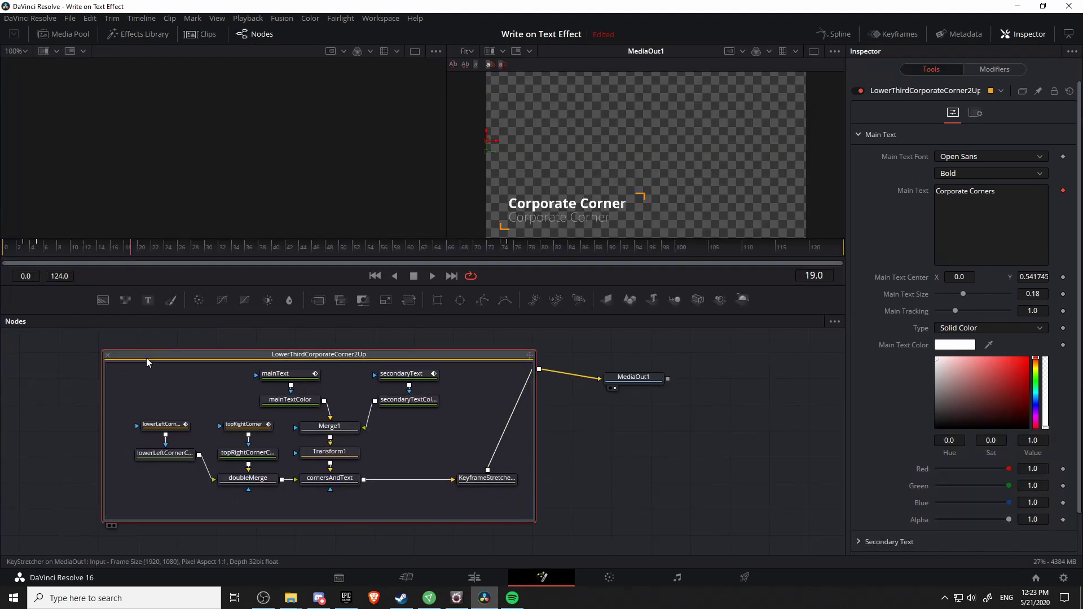
click(107, 356)
drag(288, 369, 455, 379)
drag(614, 378, 553, 377)
drag(456, 384, 428, 383)
Expand the group to reveal its inner nodes and arrange it next to MediaOut1.
click(427, 383)
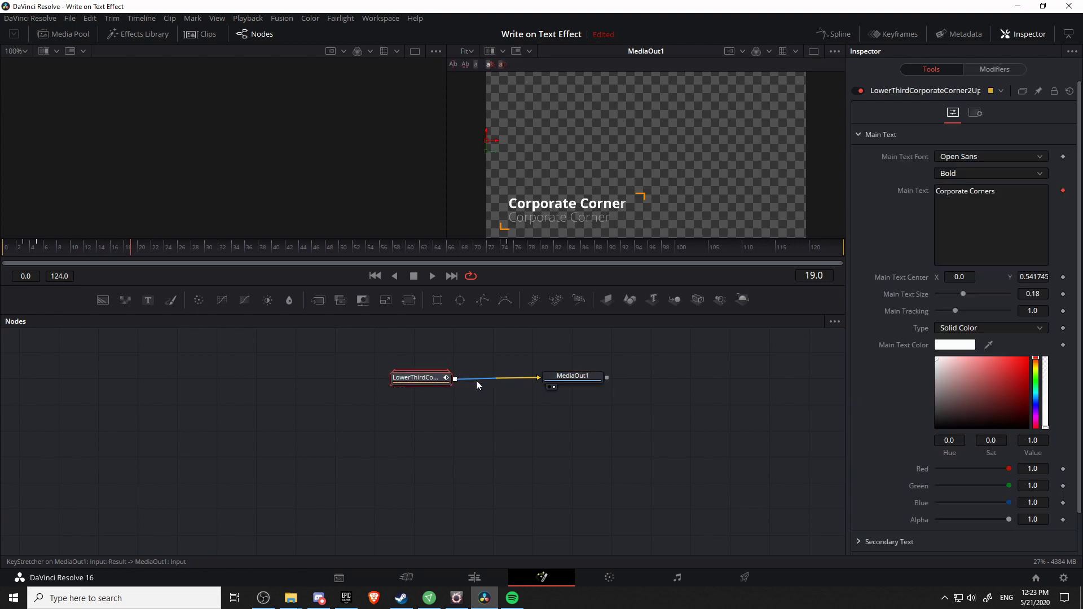
double_click(419, 384)
drag(510, 370, 333, 370)
drag(573, 376, 584, 379)
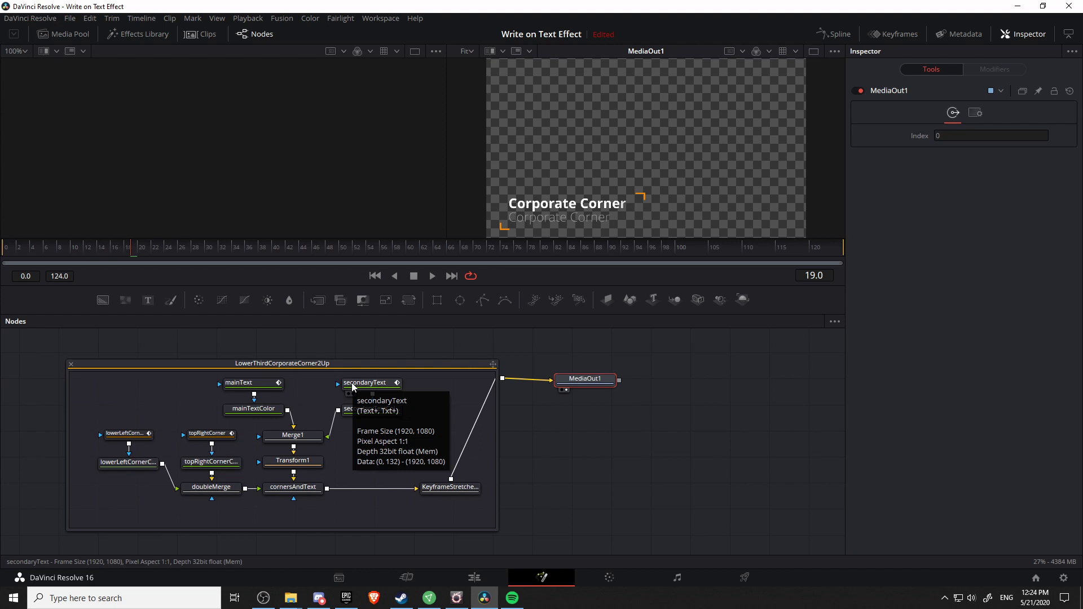
Show mainText's full text controls, including Write On 0.0–1.0, and return the playhead to frame 0.
click(268, 389)
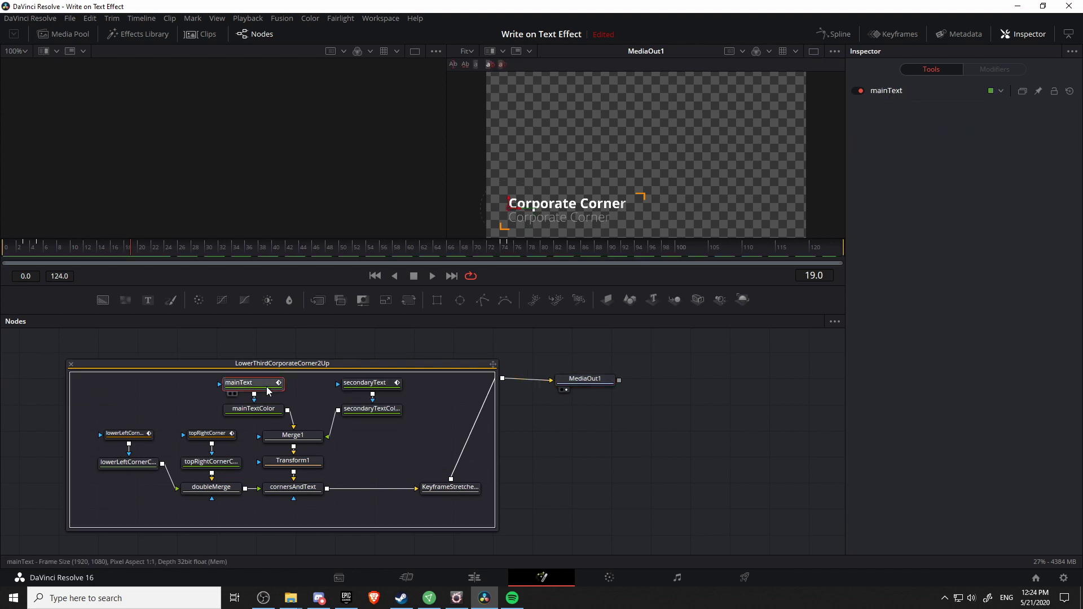
click(901, 90)
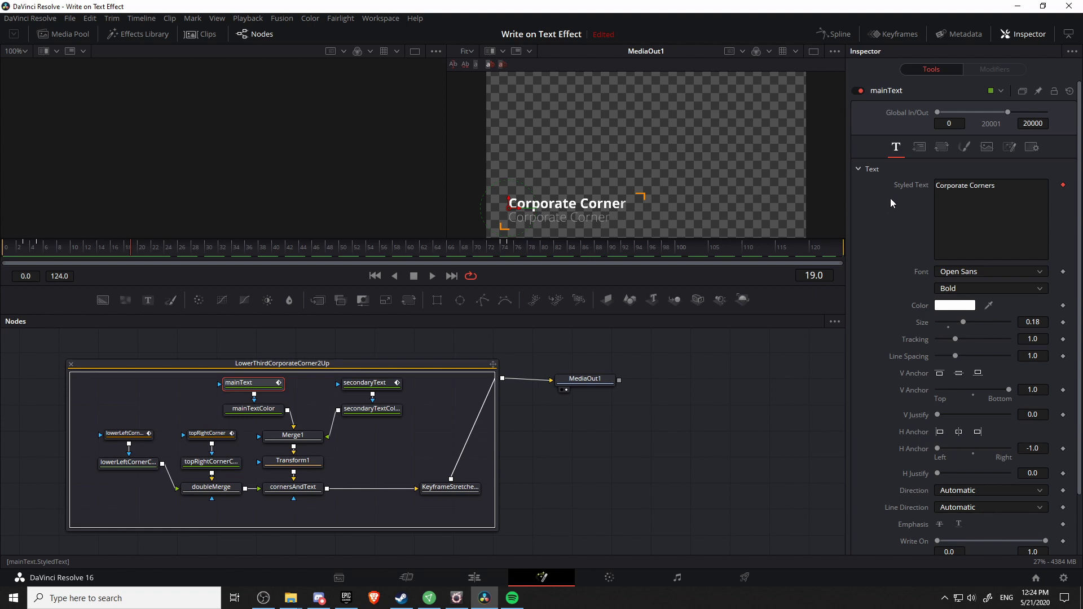
scroll(890, 198, down, 3)
scroll(890, 198, up, 3)
scroll(915, 544, down, 3)
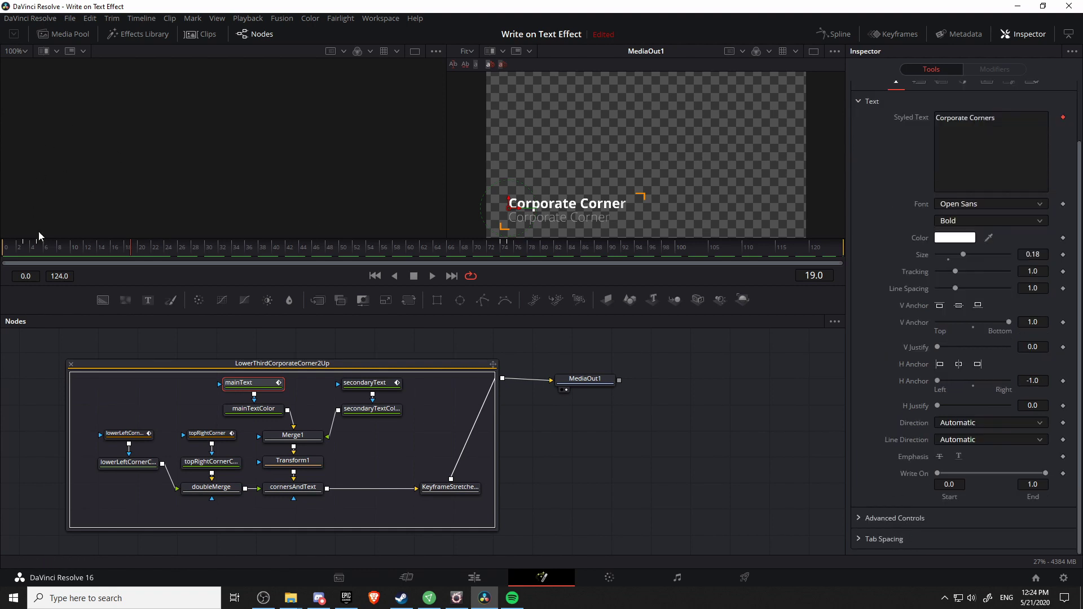
click(115, 250)
drag(115, 250, 5, 250)
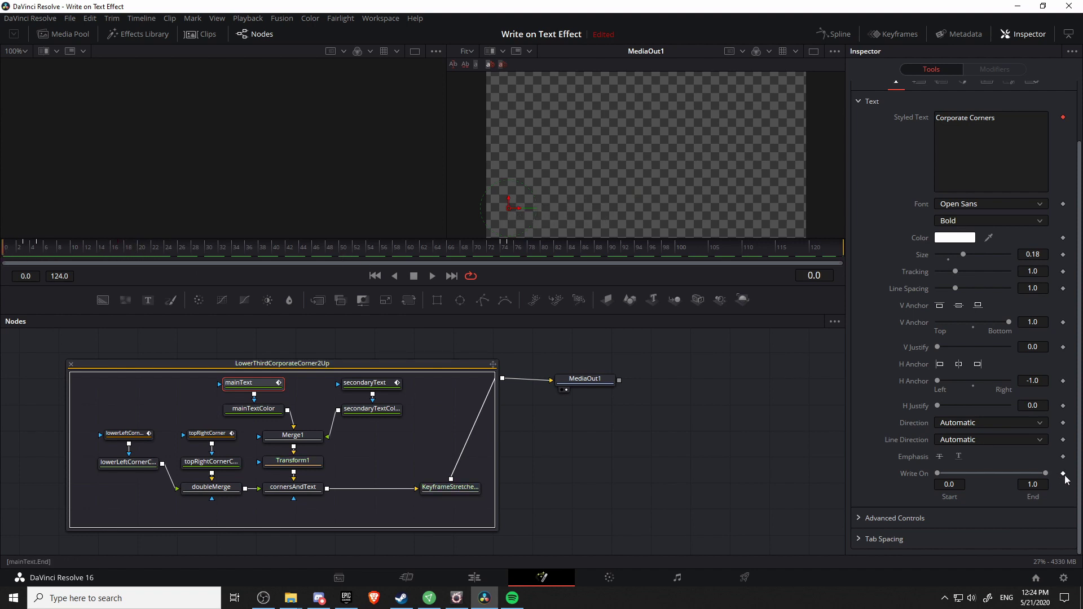
Keyframe mainText Write On Start from 1.0 at frame 0 to 0.0 at frame 12.
click(1064, 474)
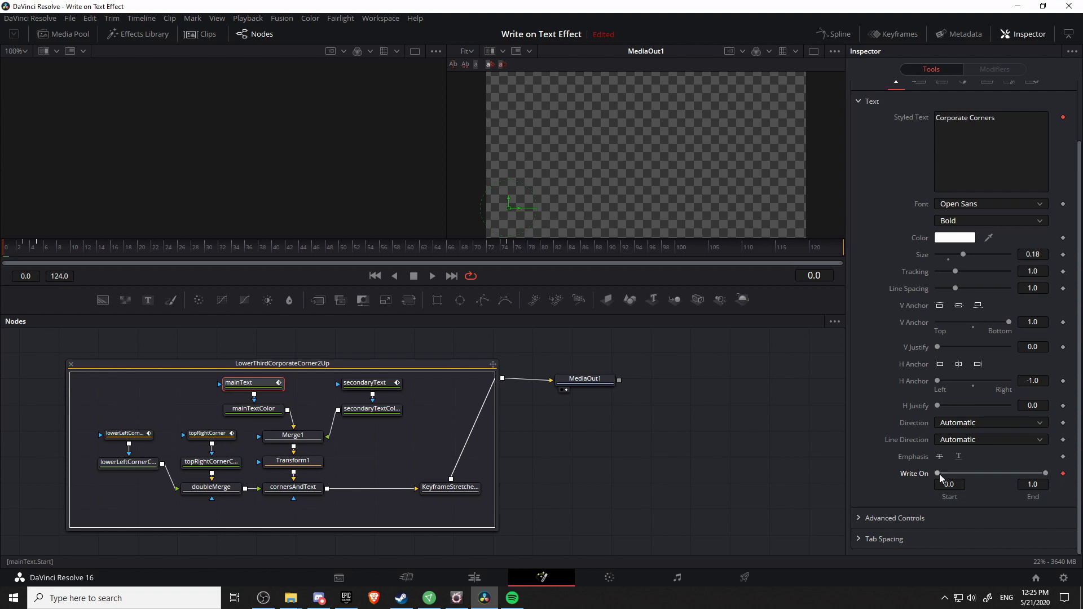
drag(939, 475, 1048, 480)
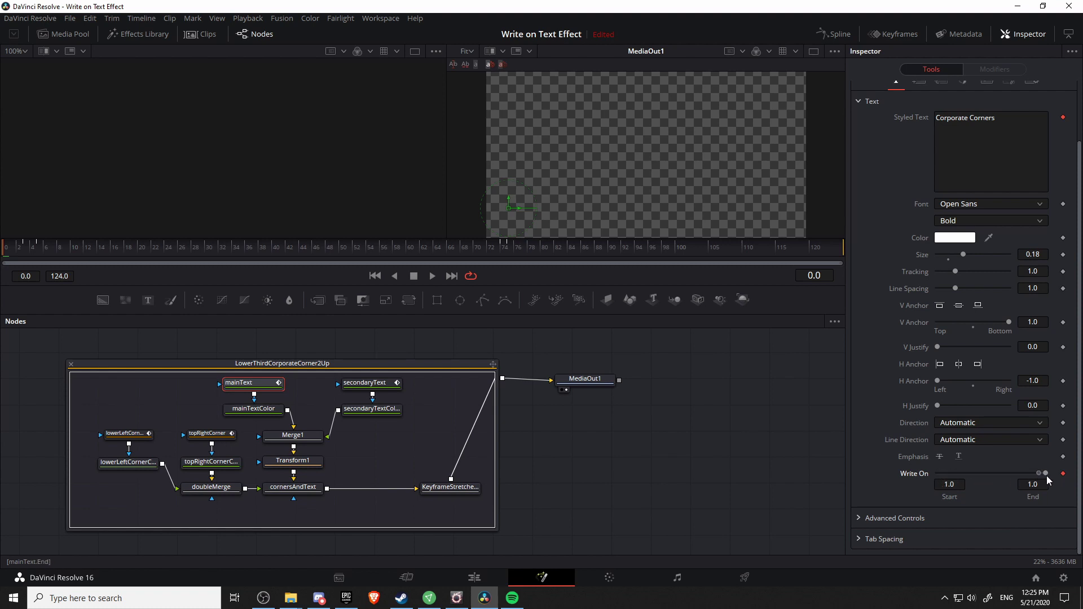
click(84, 247)
drag(1041, 476, 901, 473)
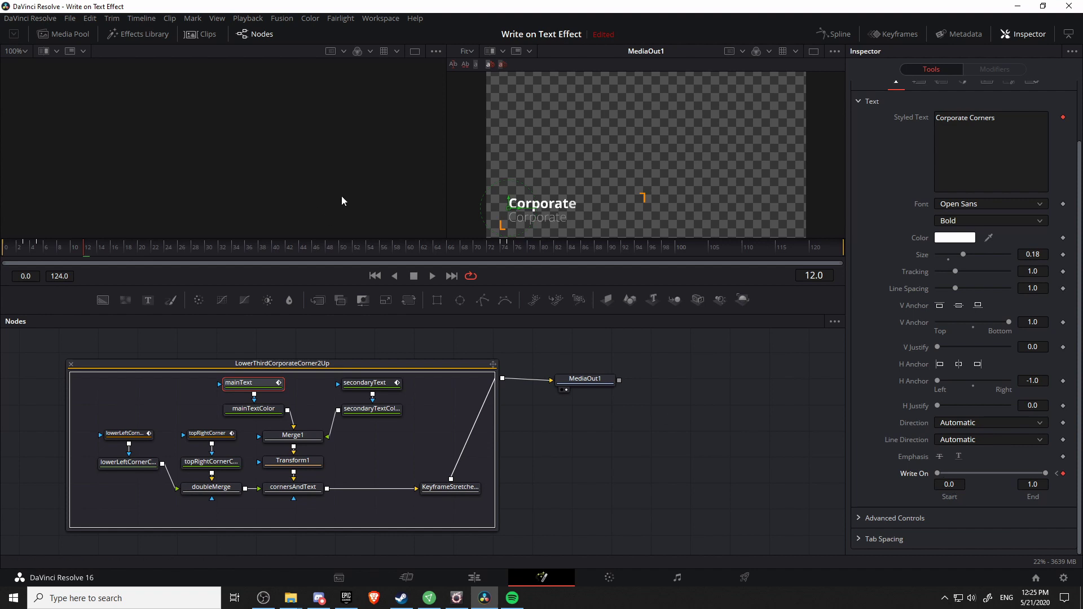
click(60, 253)
drag(60, 253, 7, 248)
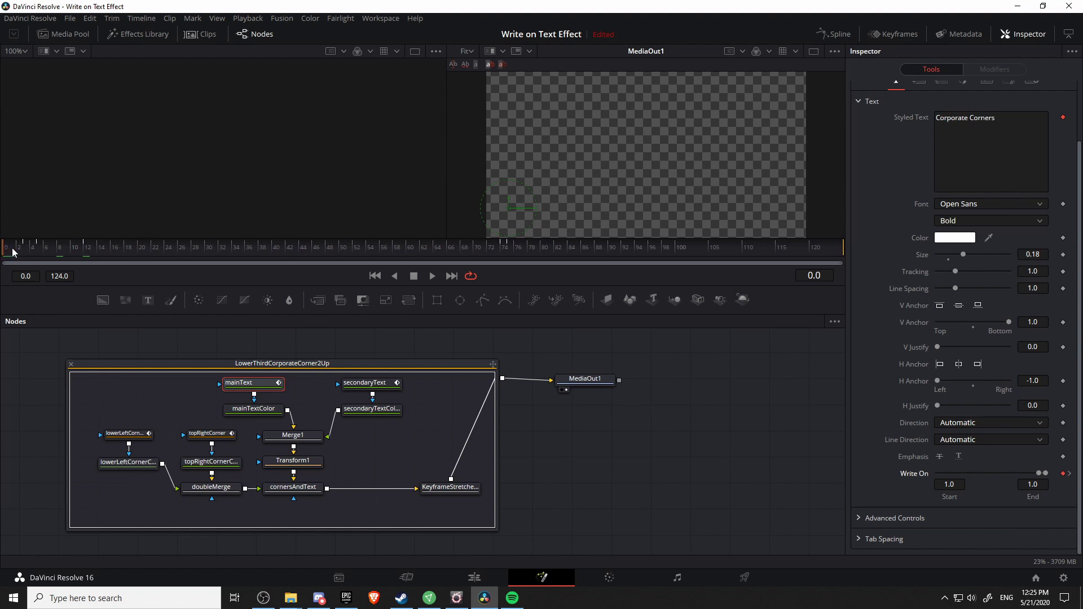
click(432, 276)
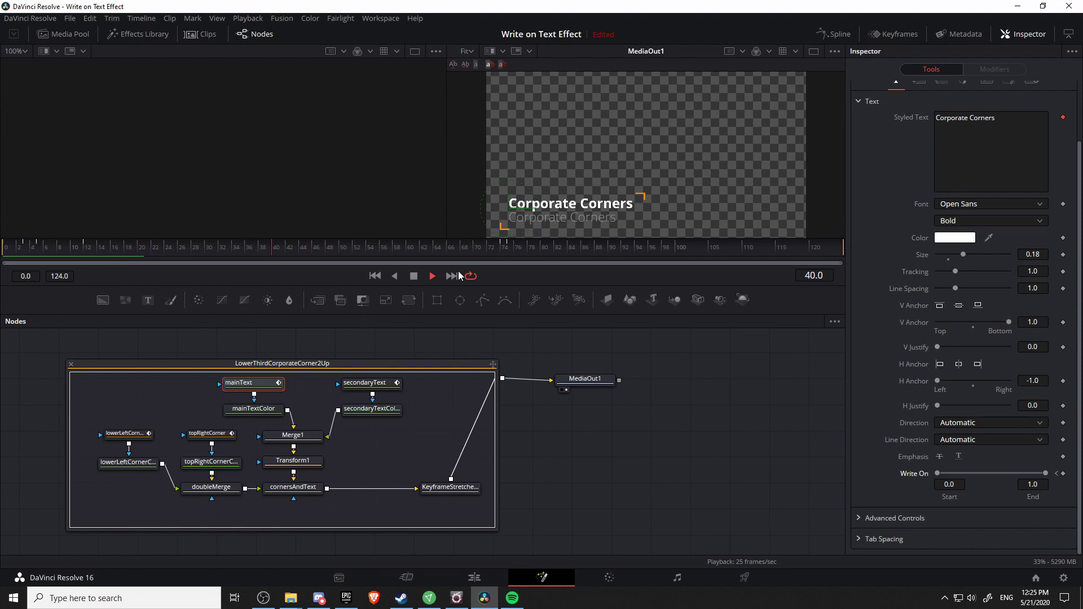
click(78, 252)
drag(77, 252, 143, 252)
click(756, 252)
drag(756, 252, 346, 249)
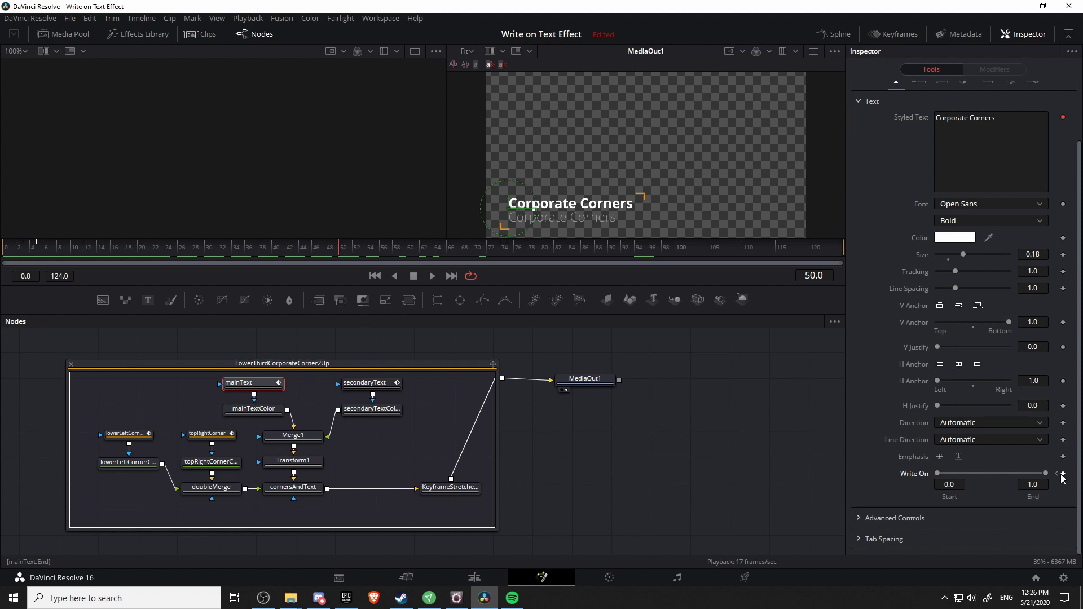
Keyframe mainText Write On at frames 50 and 60, set End to 0.0 at frame 55, and replay.
click(1063, 474)
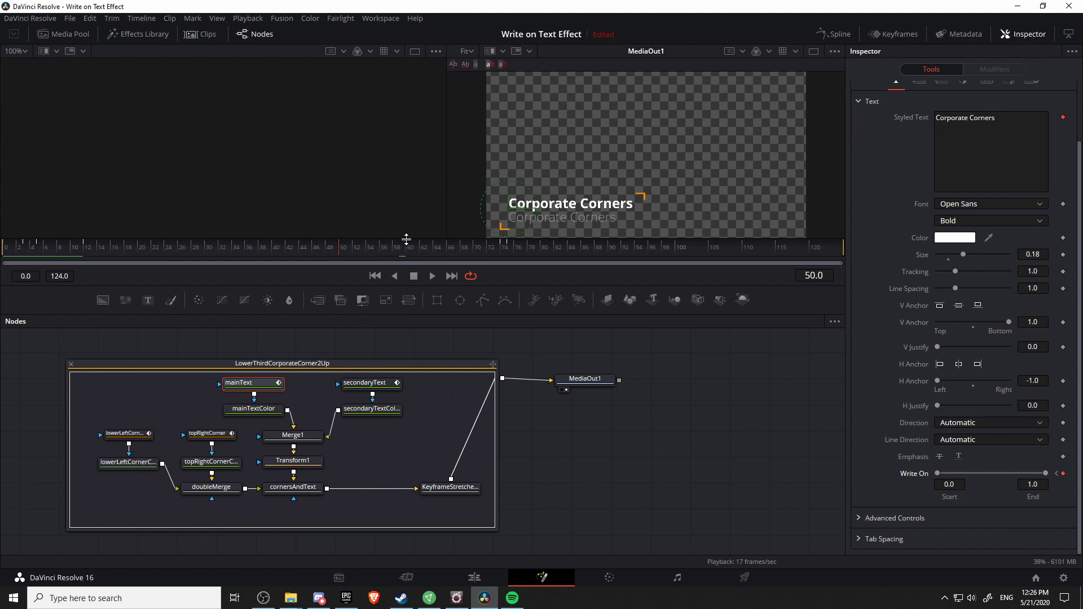
click(406, 249)
click(1063, 473)
click(378, 249)
drag(1049, 477, 942, 475)
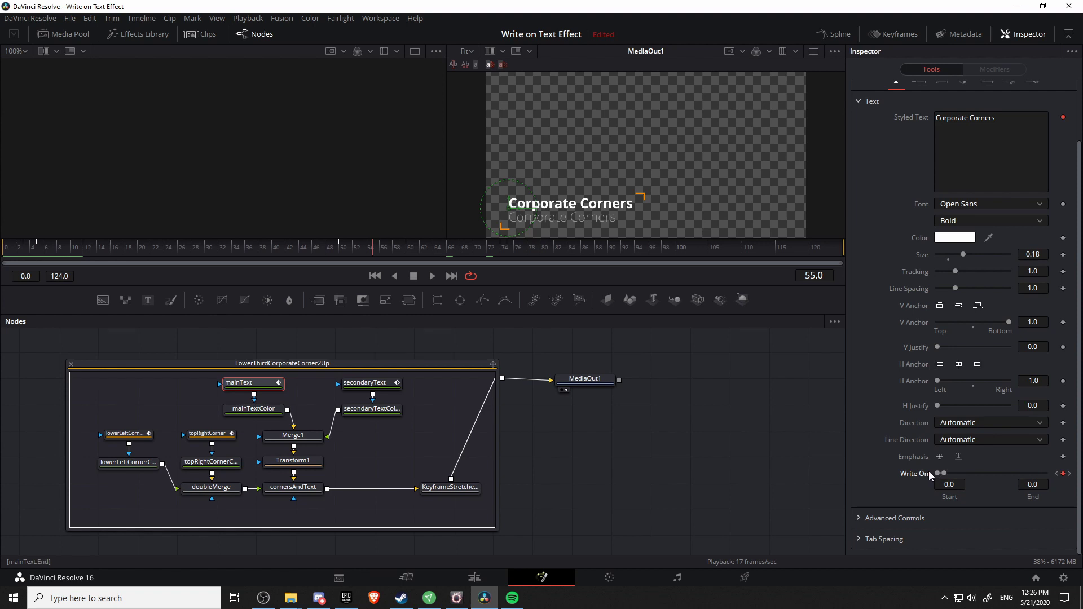
click(330, 248)
click(432, 278)
click(432, 276)
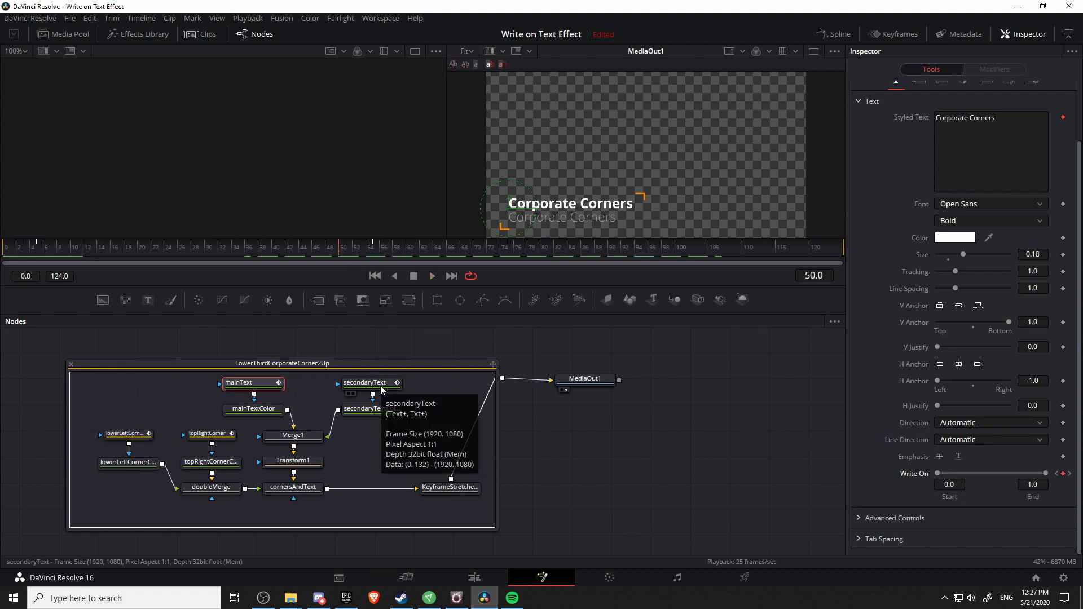
On secondaryText, keyframe Write On at 50 and 60, set End to 0.0 at frame 55, and play.
click(384, 390)
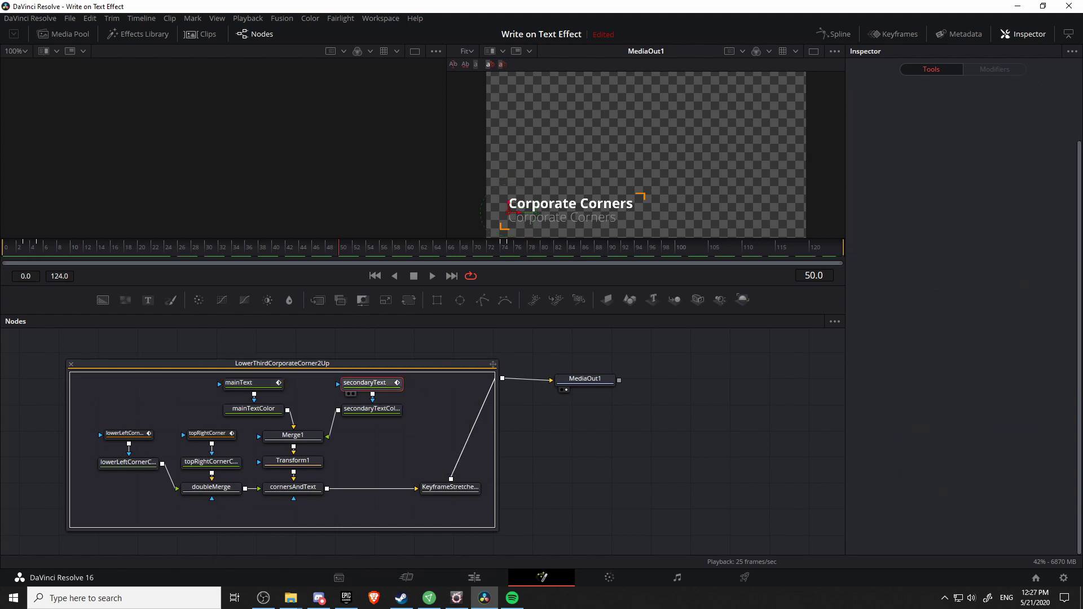
click(394, 388)
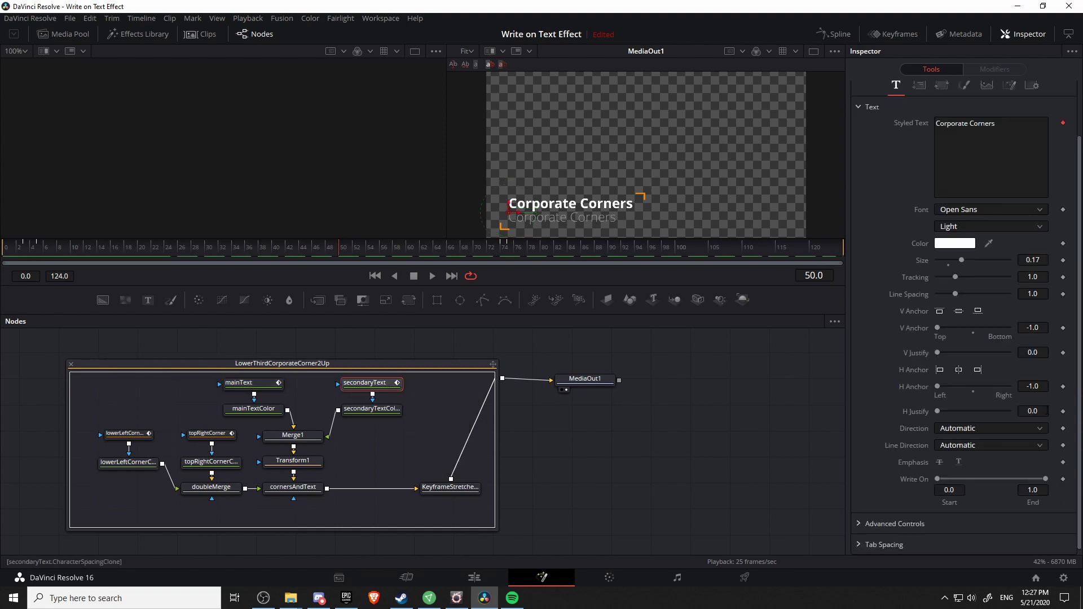
click(1062, 479)
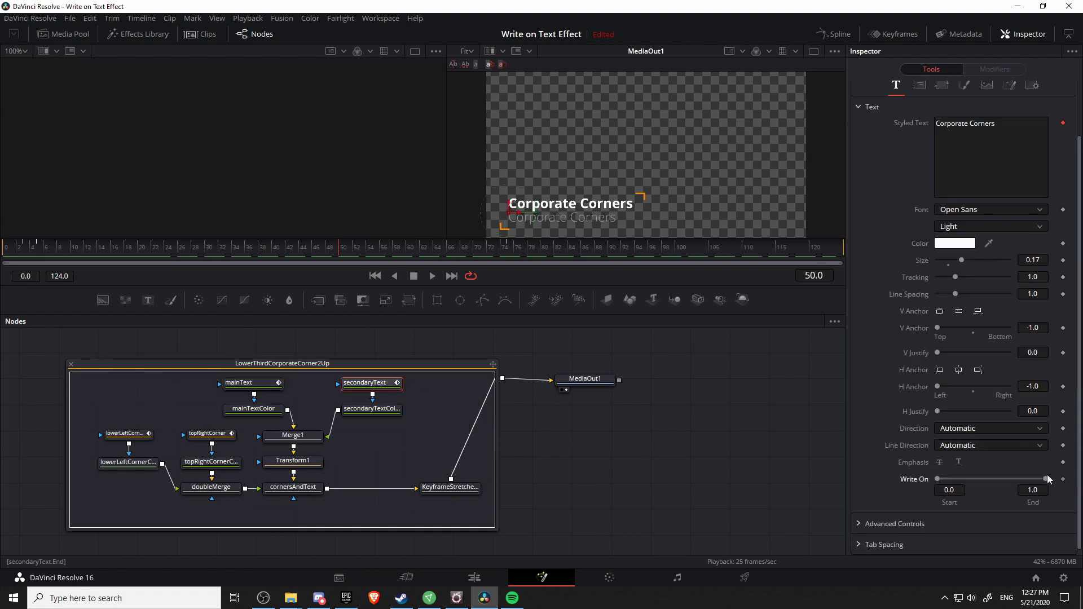
click(405, 246)
click(373, 246)
drag(1045, 479, 897, 477)
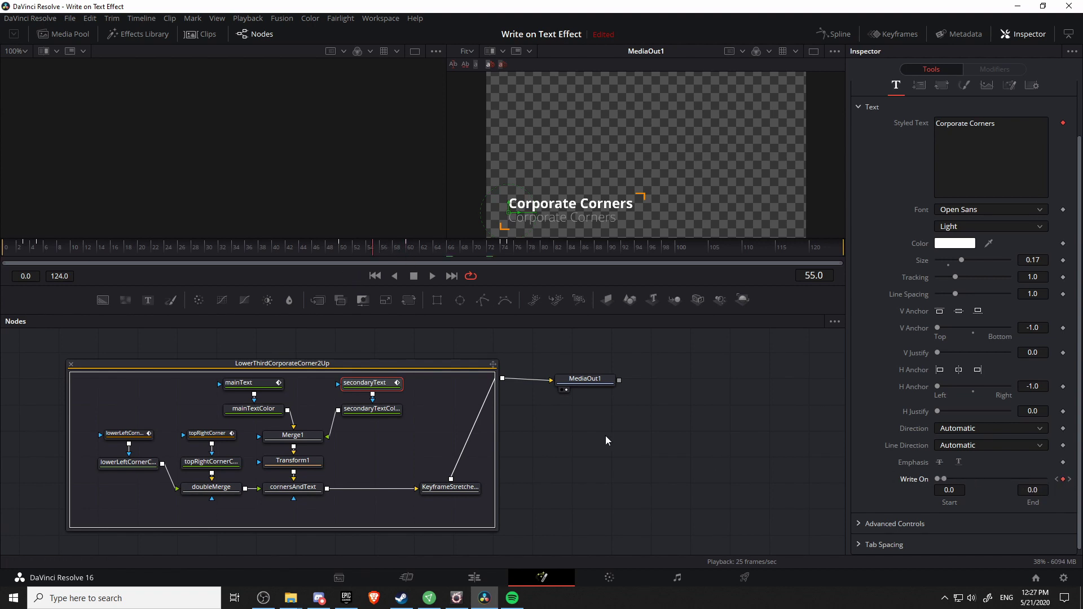
key(space)
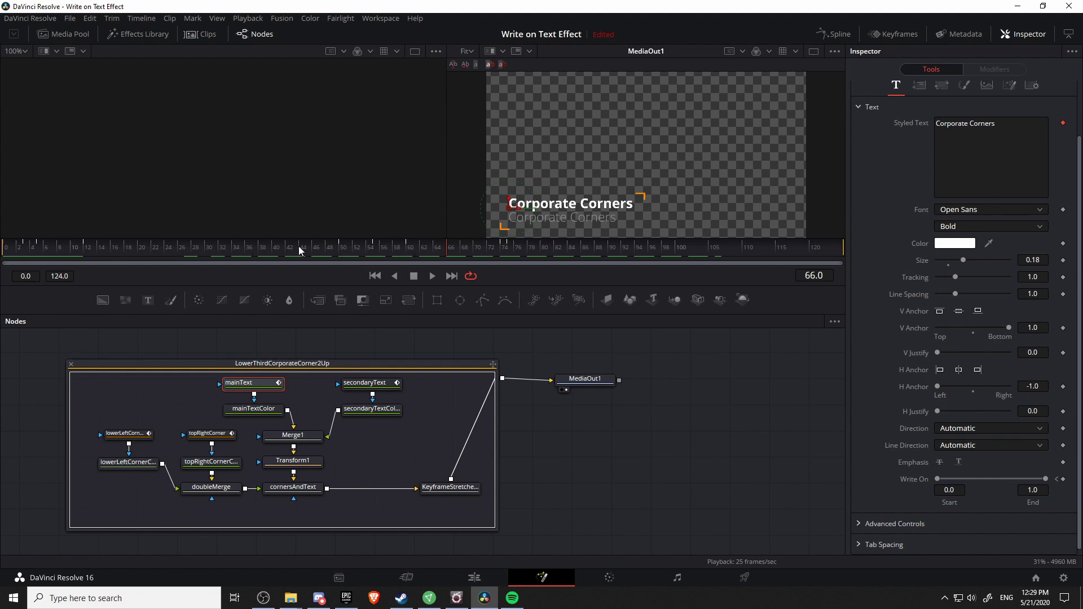
Add new Write On keyframes on the main title, including one at frame 70.
click(279, 251)
click(277, 248)
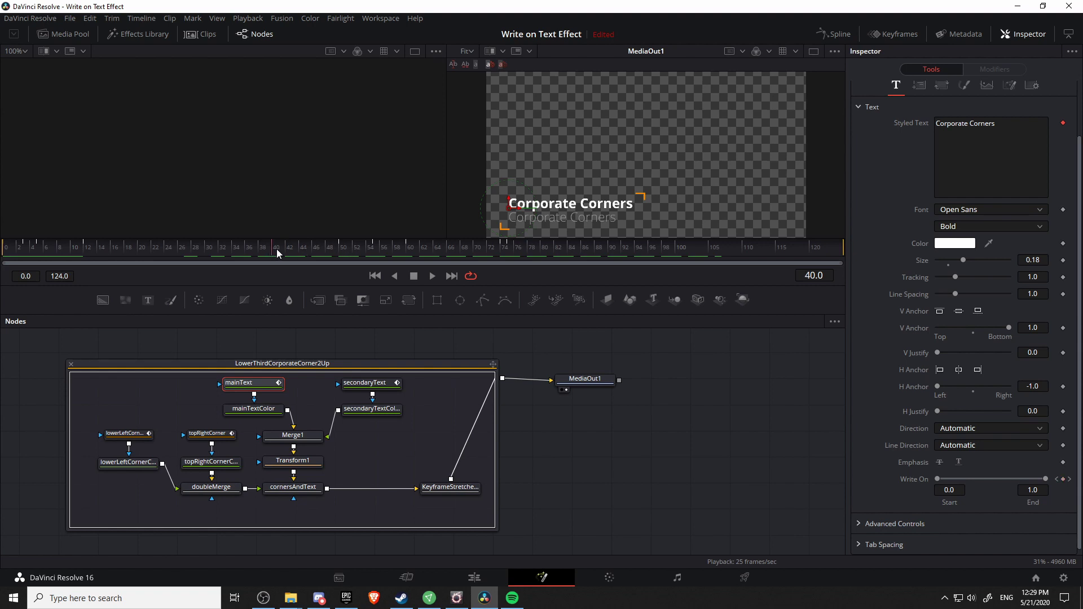
click(1062, 479)
click(408, 250)
drag(414, 250, 478, 250)
click(1062, 479)
Cut Write On End back to just 'Corporate' at frame 55, then fully restore it at frame 60.
click(412, 249)
key(shift+Left)
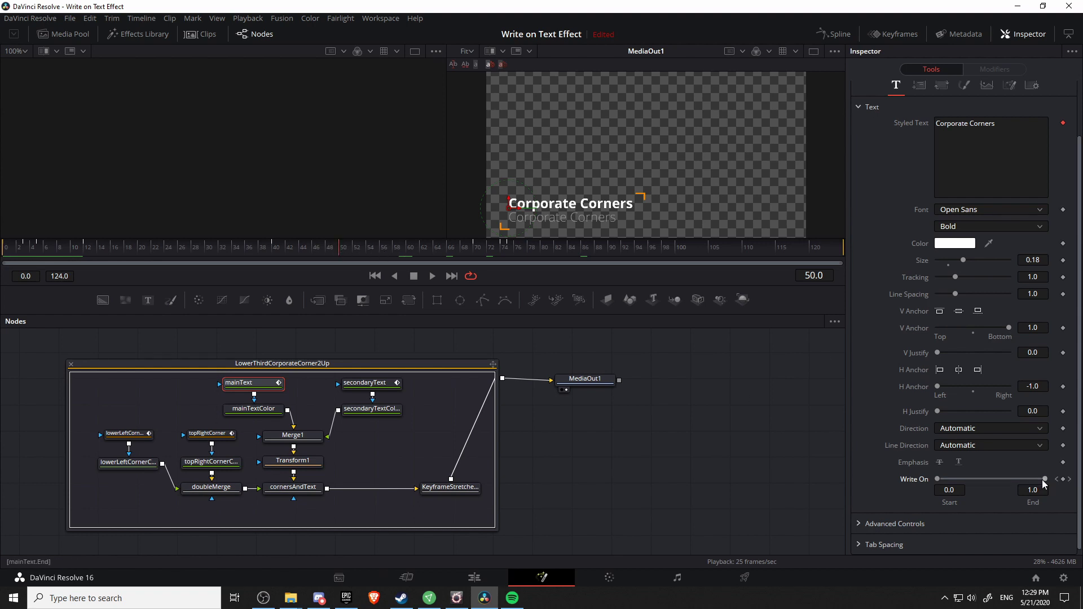
drag(1045, 478, 992, 479)
click(412, 248)
drag(996, 482, 1046, 479)
Preview the retimed main title write-off from around frame 29.
click(345, 250)
click(258, 251)
click(201, 248)
key(space)
click(201, 245)
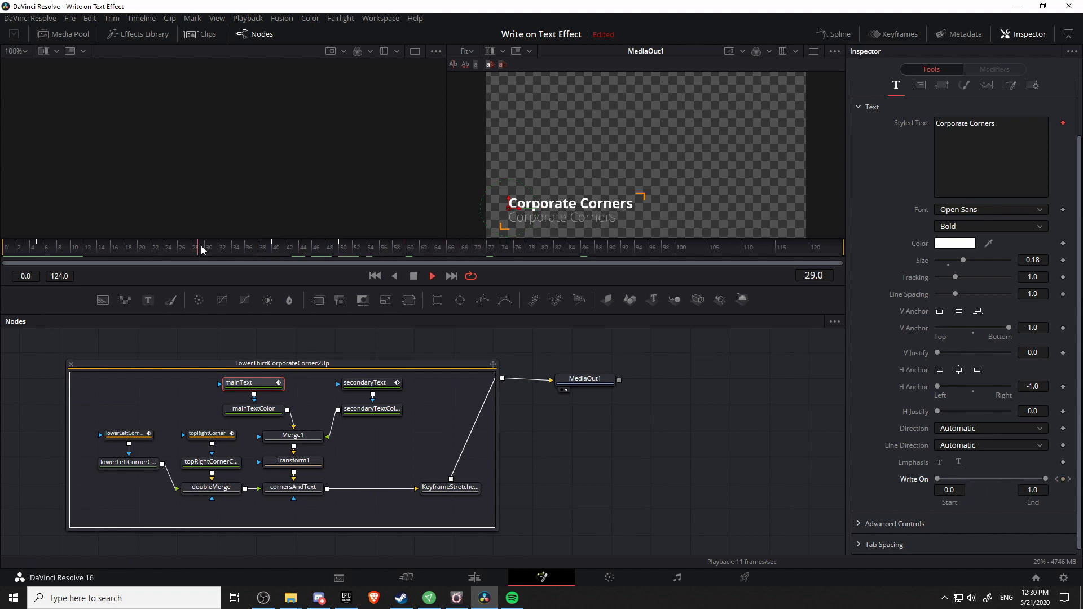
Select secondaryText and restore its Write On End to fully shown at frame 55.
click(413, 276)
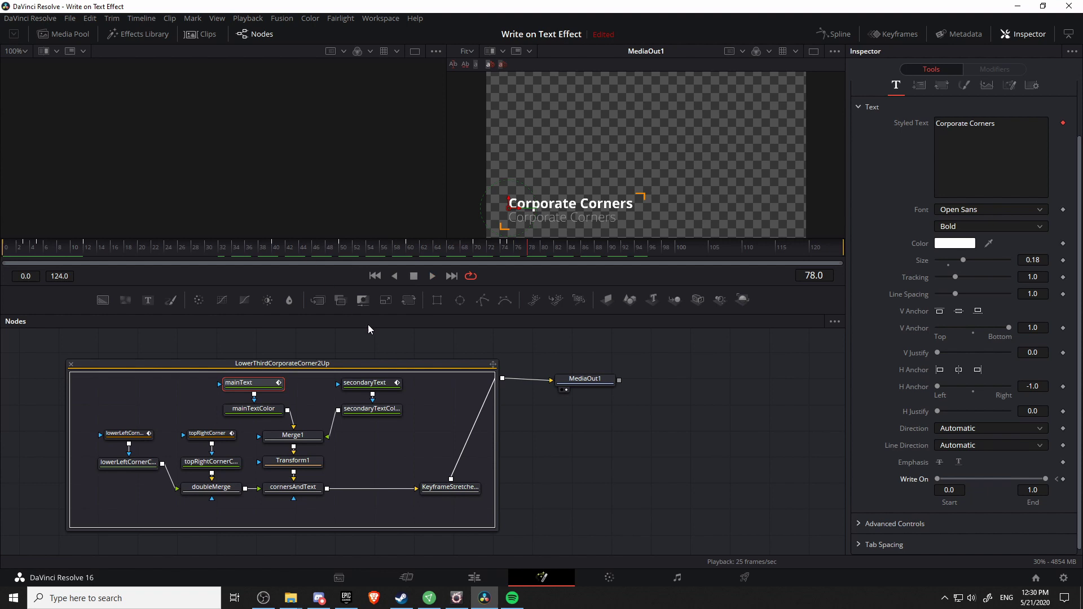
click(377, 385)
click(273, 247)
click(474, 248)
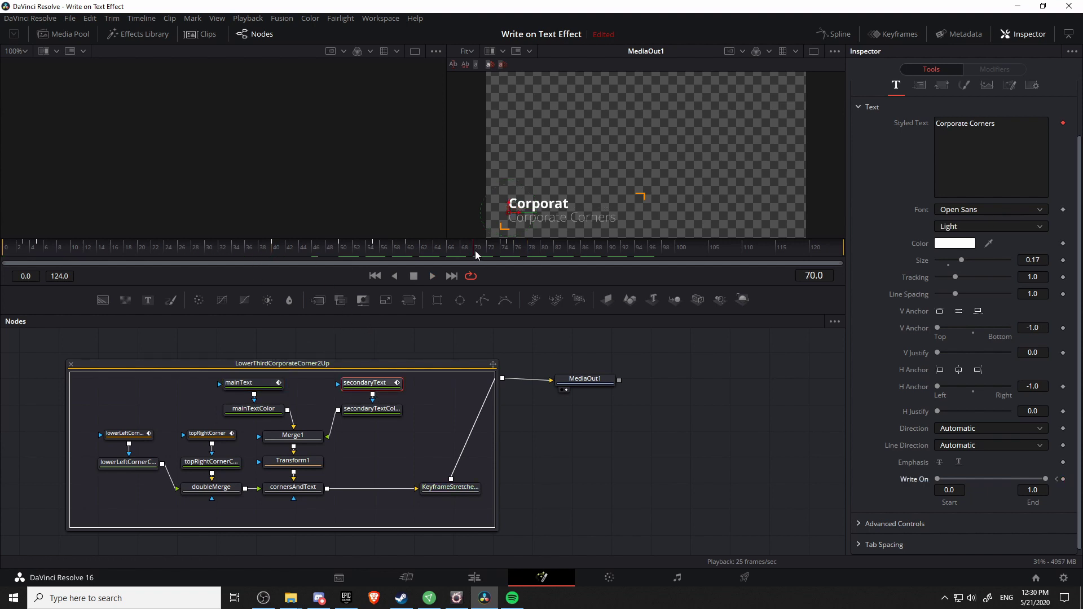
click(341, 247)
click(373, 247)
drag(943, 479, 1045, 479)
Keyframe secondaryText End to about 0.47 at frame 50, play to check, and reselect mainText.
click(342, 247)
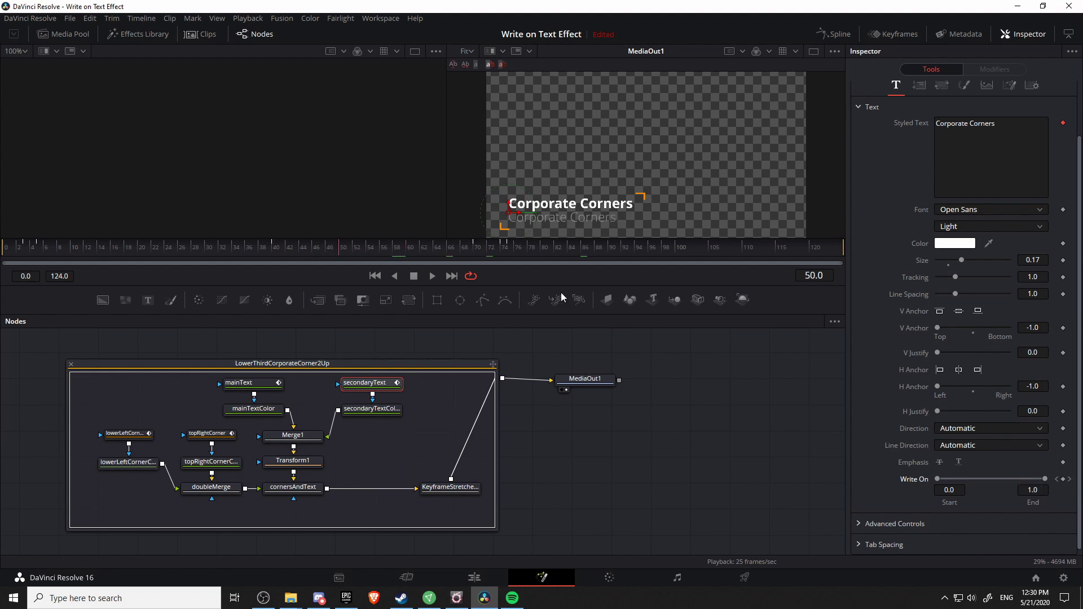
click(1062, 479)
drag(1045, 479, 992, 479)
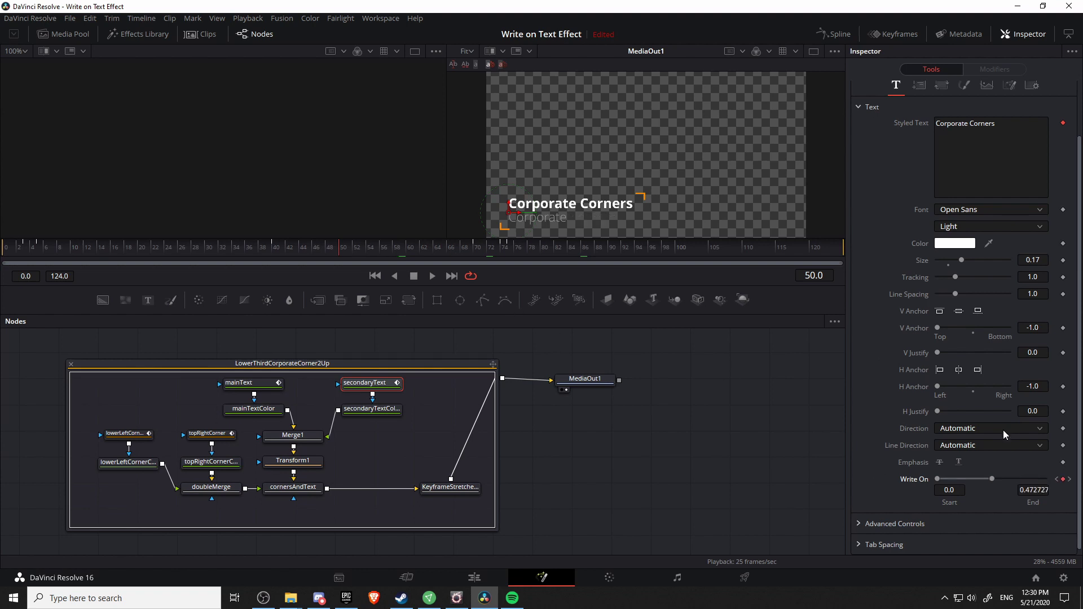
click(410, 247)
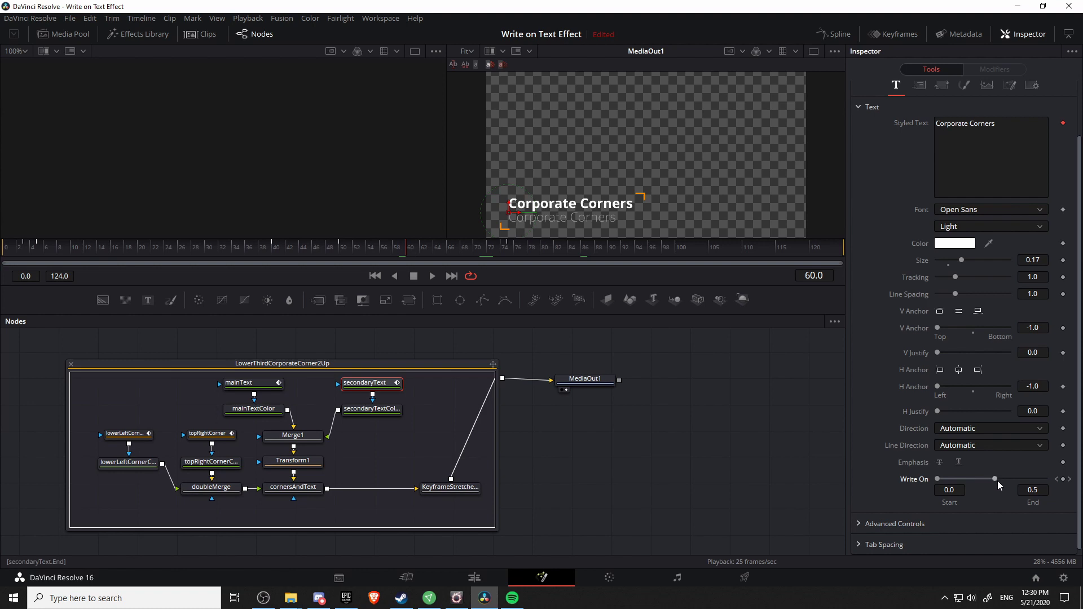
click(246, 247)
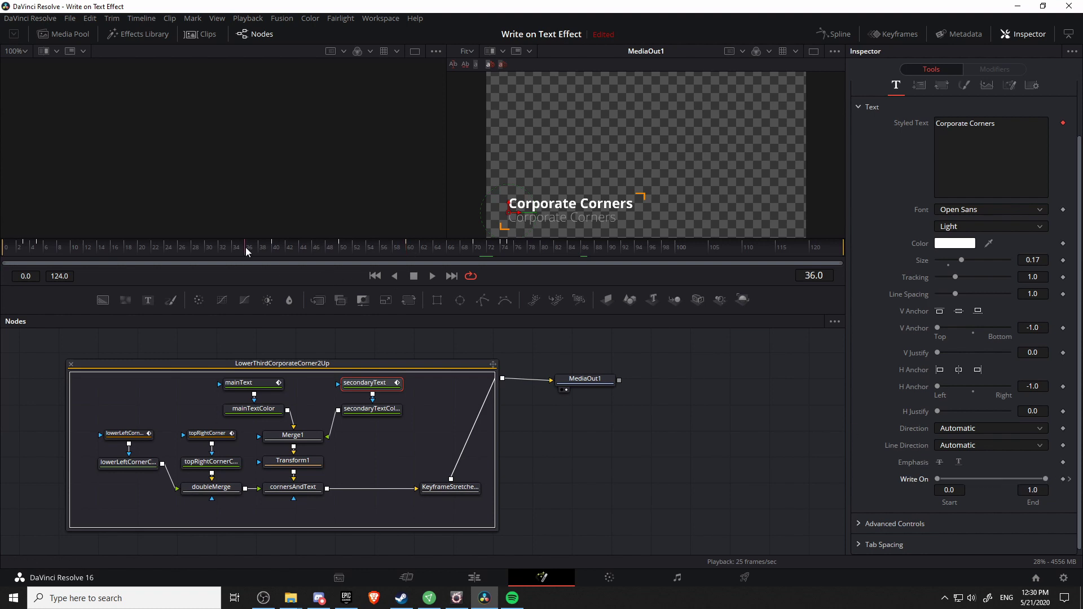
click(432, 276)
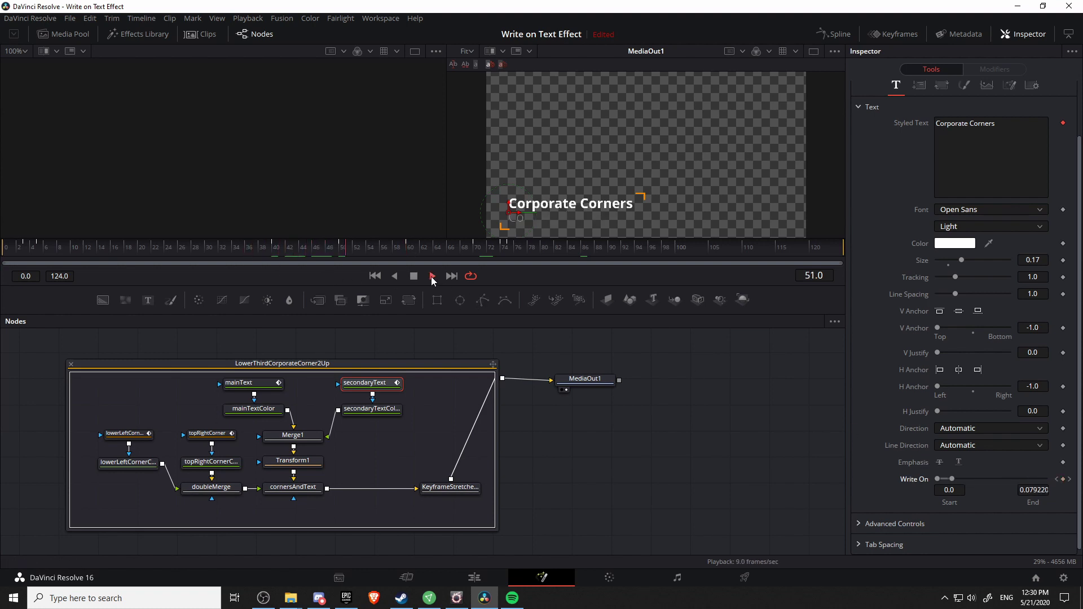
click(432, 276)
click(277, 383)
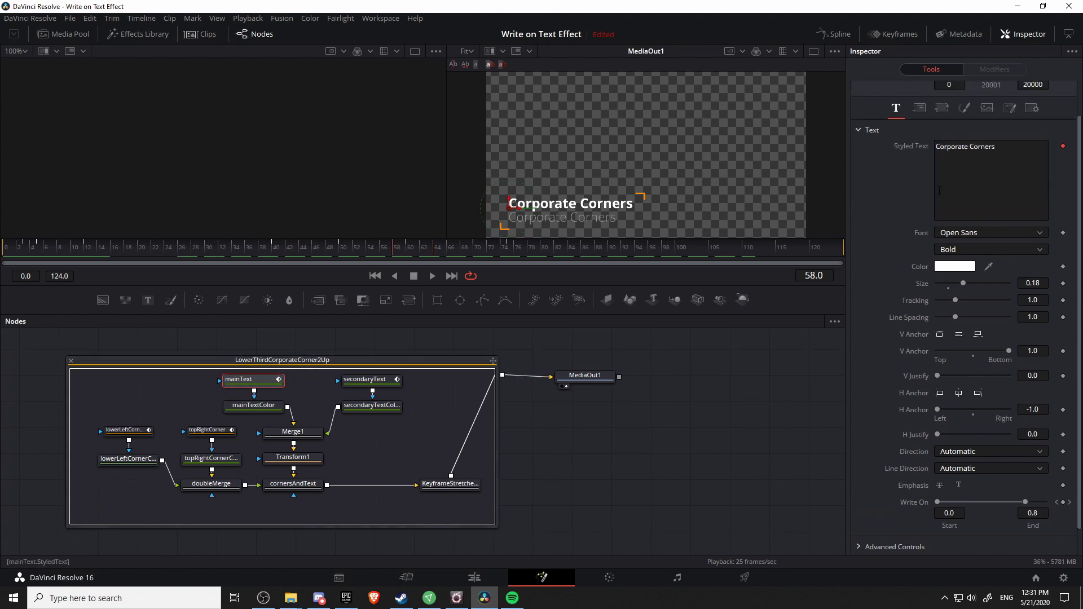
On the Edit page, replace the lower-third clip's main text with 'Write on Text Effect'.
click(486, 583)
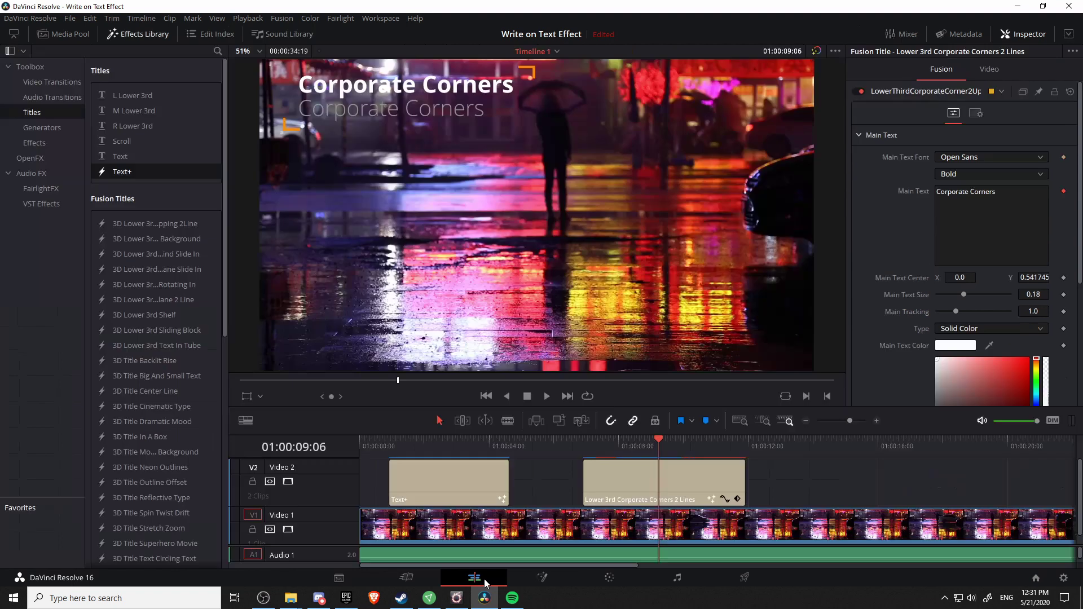
click(647, 494)
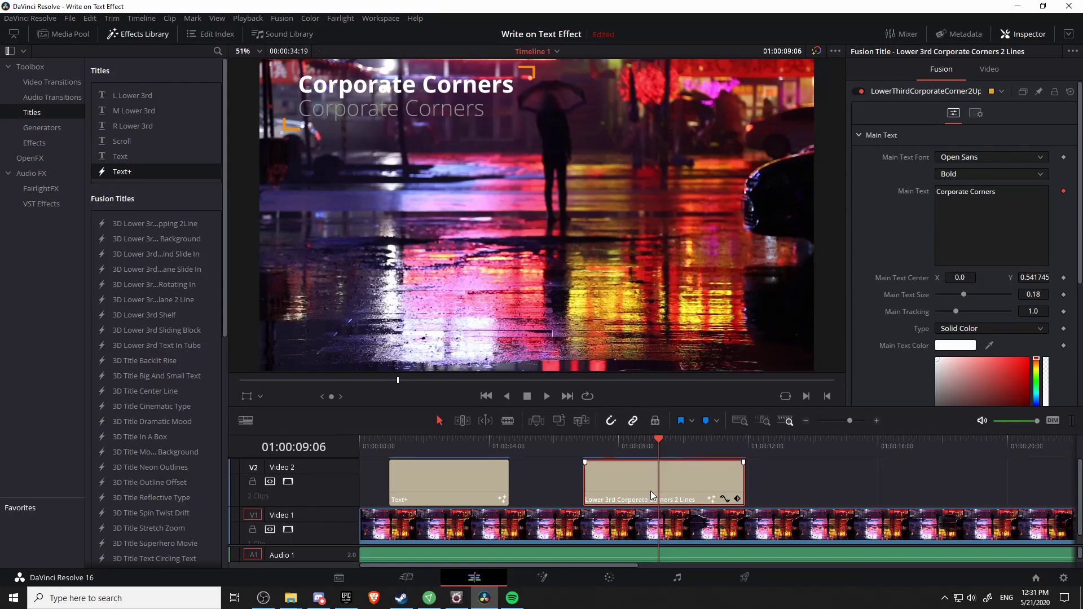
click(976, 201)
key(ctrl+a)
text(Write on Text Effect)
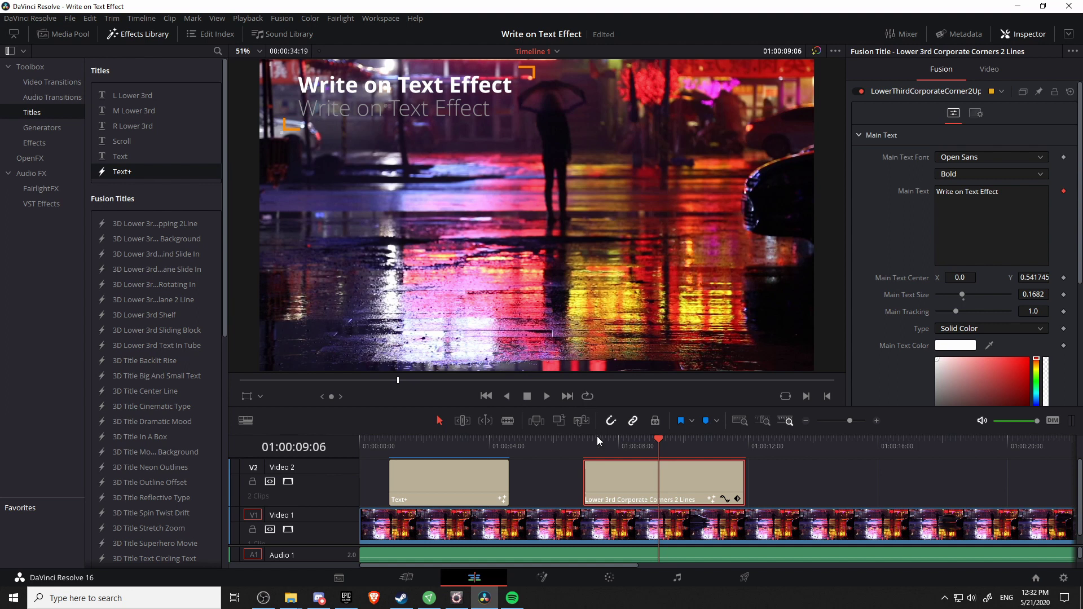
drag(594, 442, 617, 442)
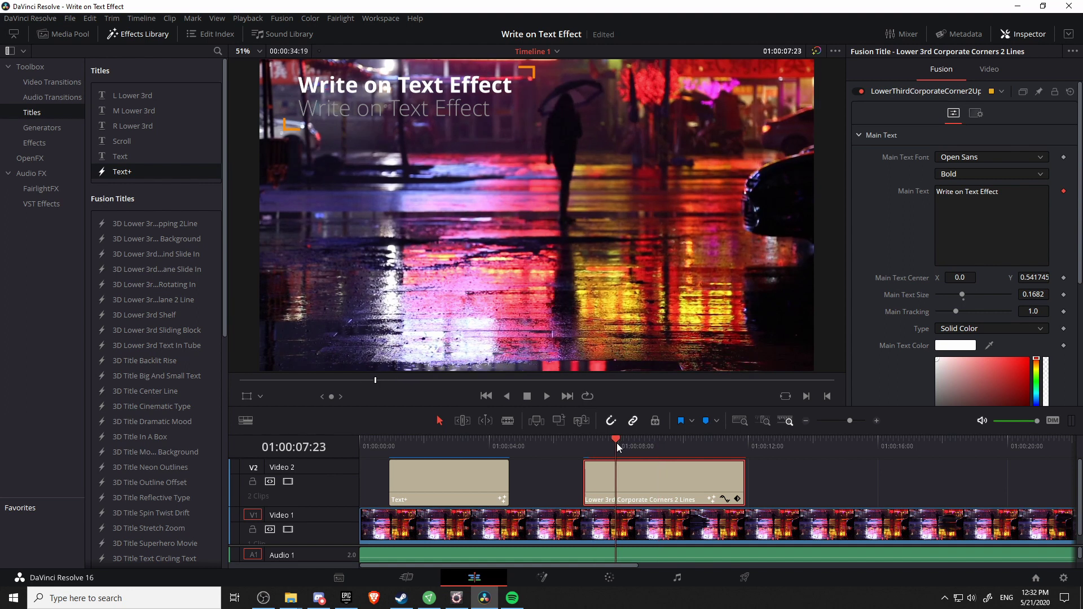
key(space)
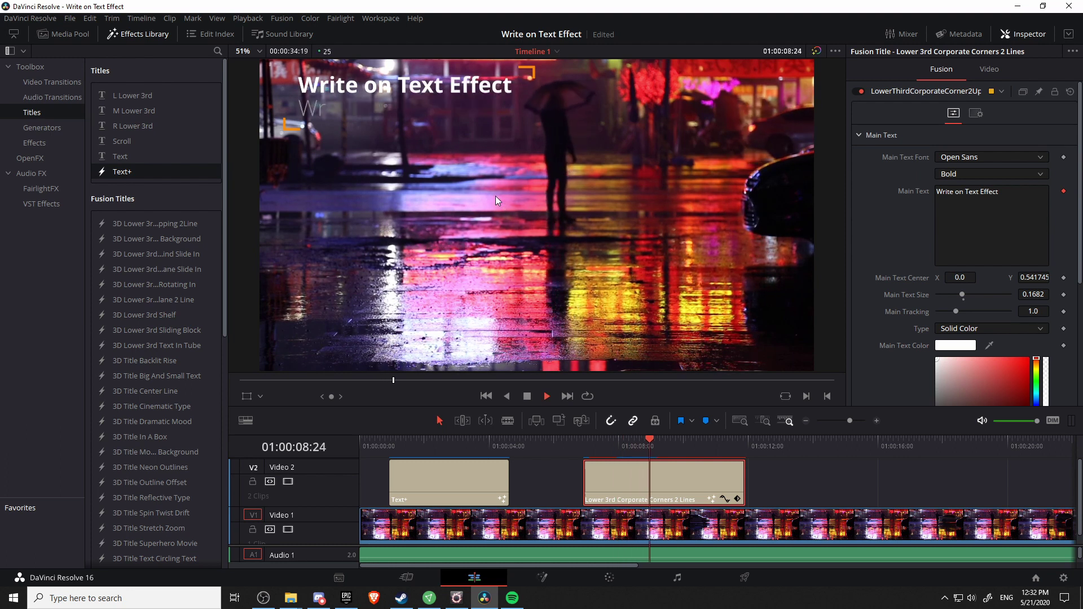
key(space)
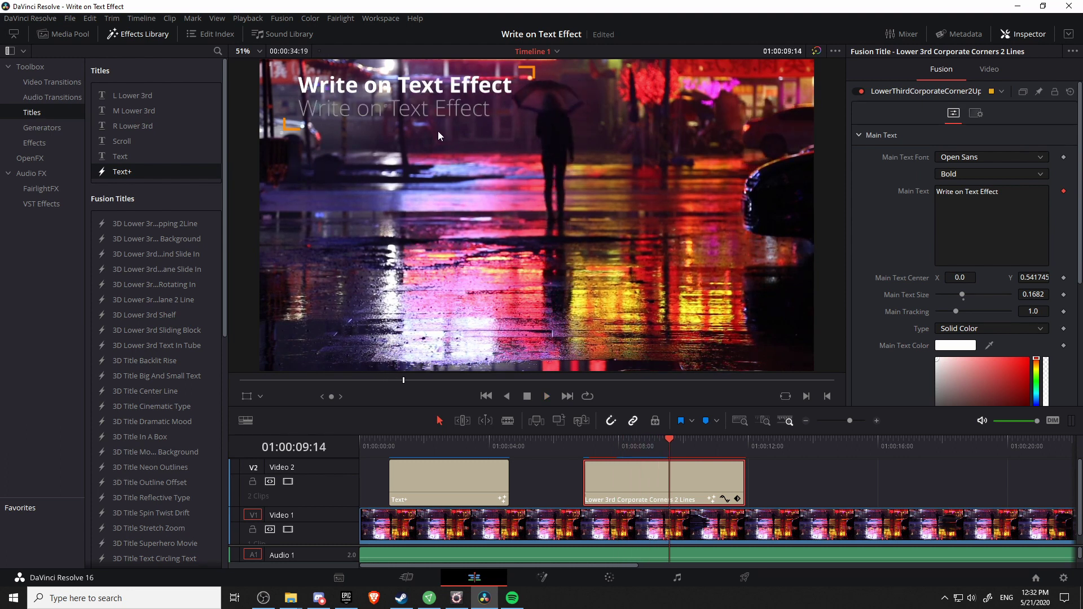
click(618, 445)
key(space)
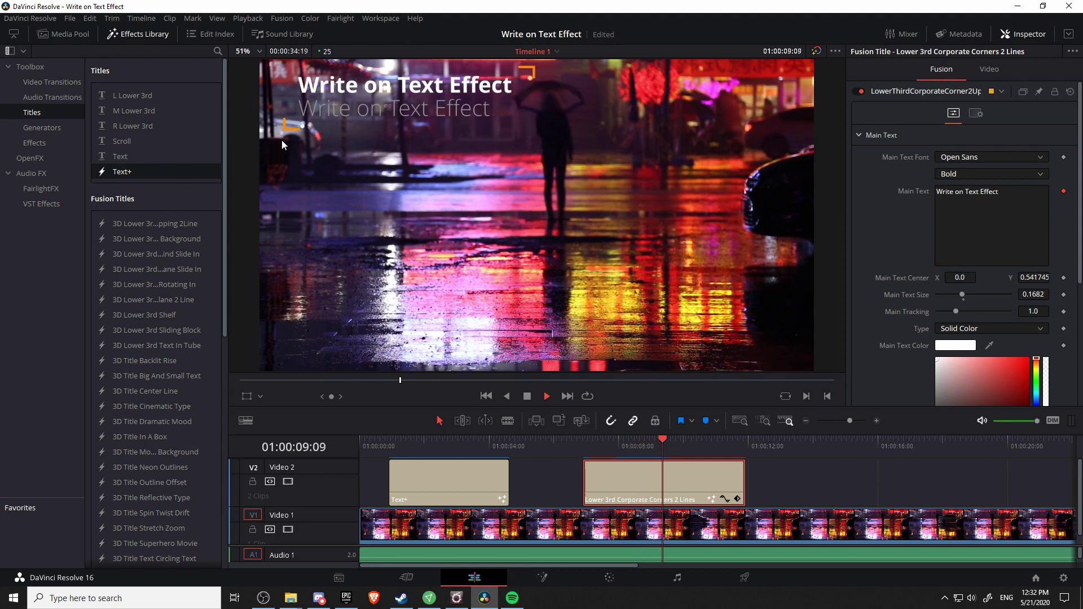
key(space)
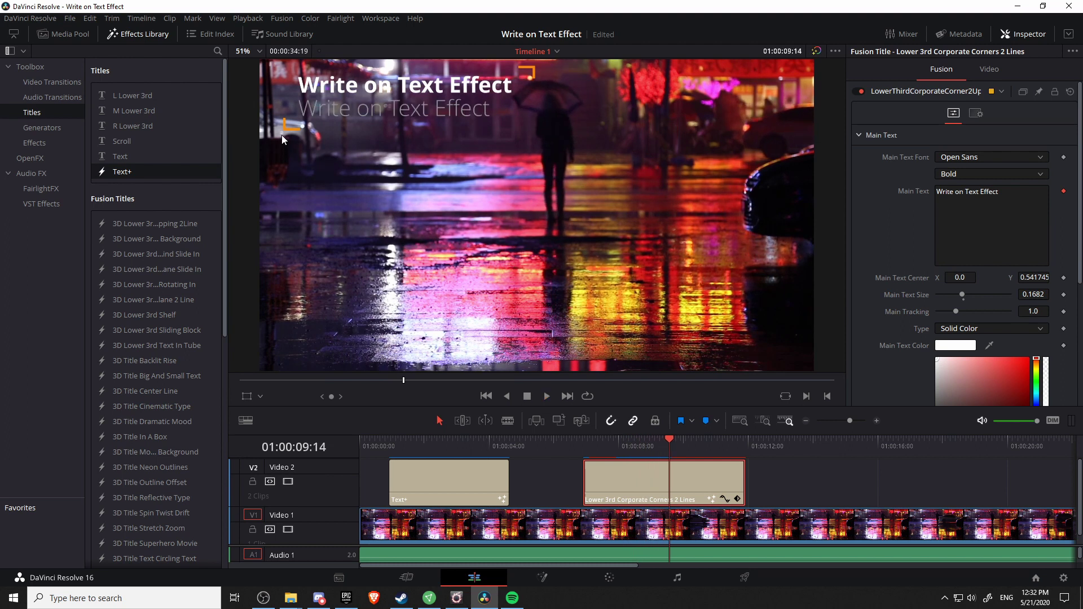
click(412, 451)
click(396, 444)
key(space)
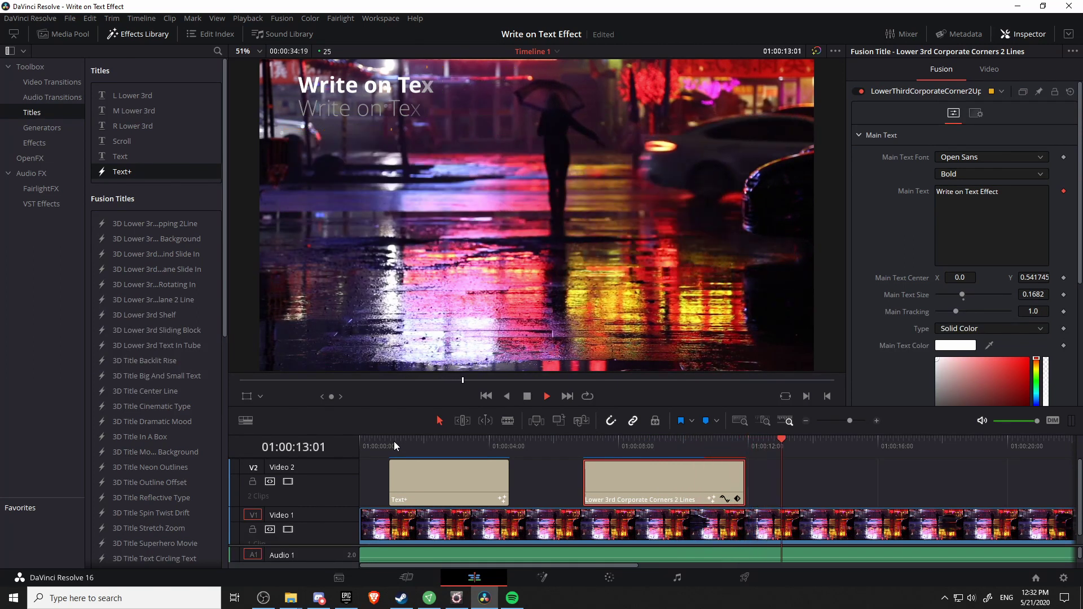
key(space)
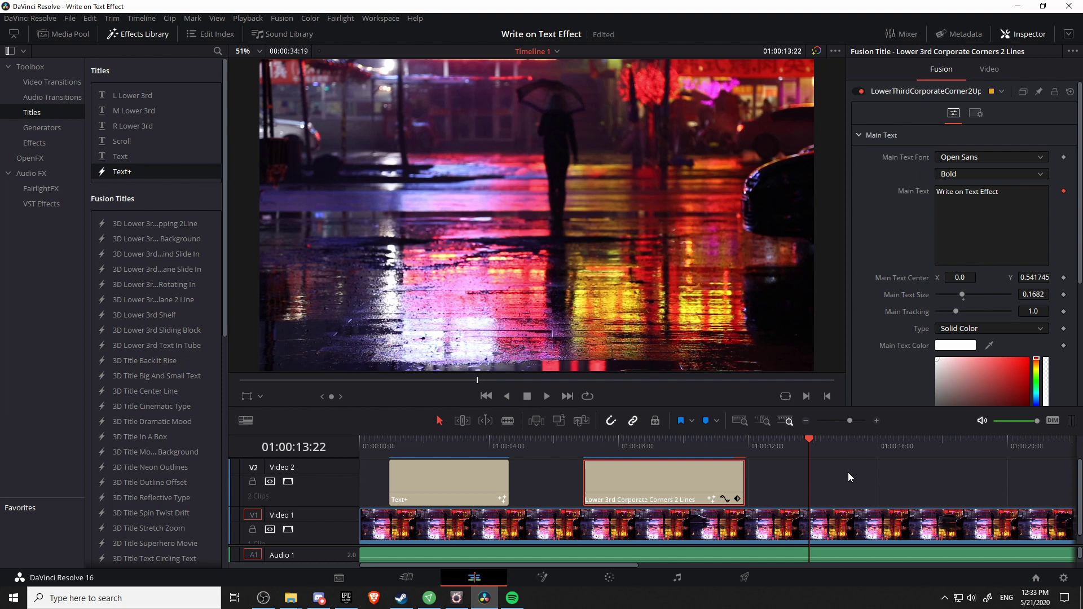